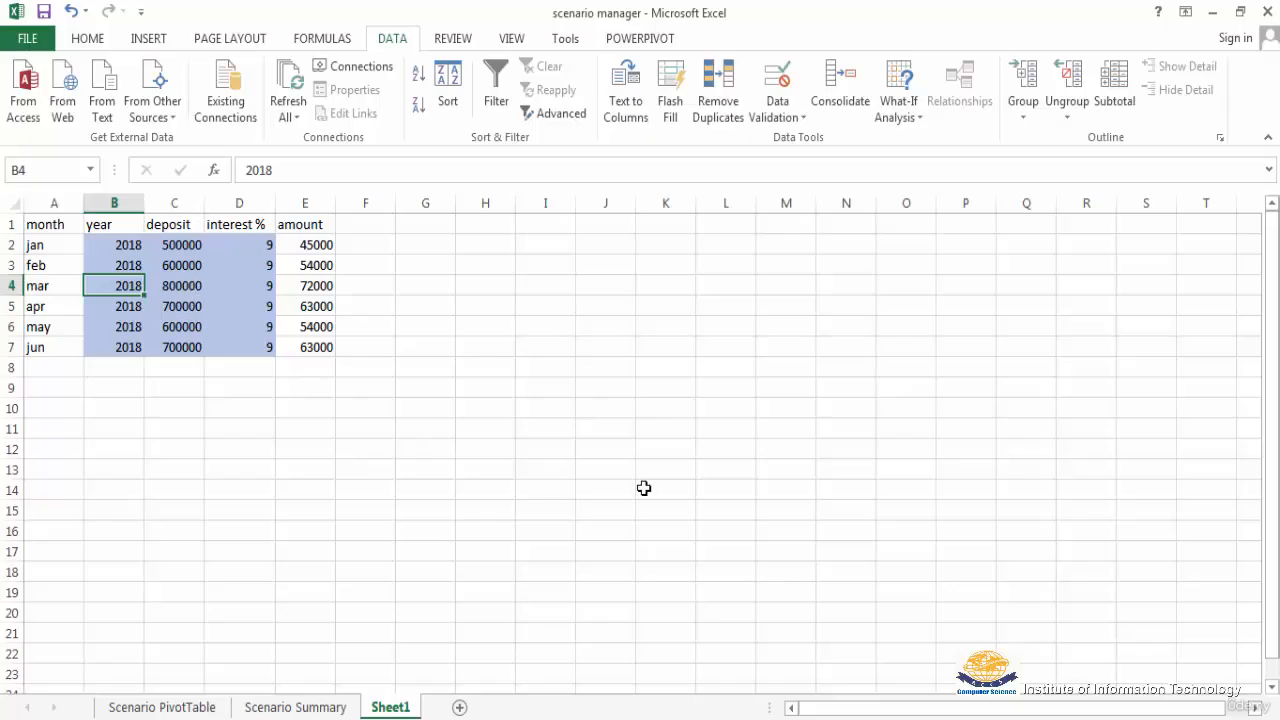
Step: Open the Scenario Manager and show the 2019 scenario in the sheet, followed by the 2020 scenario
left_click(922, 121)
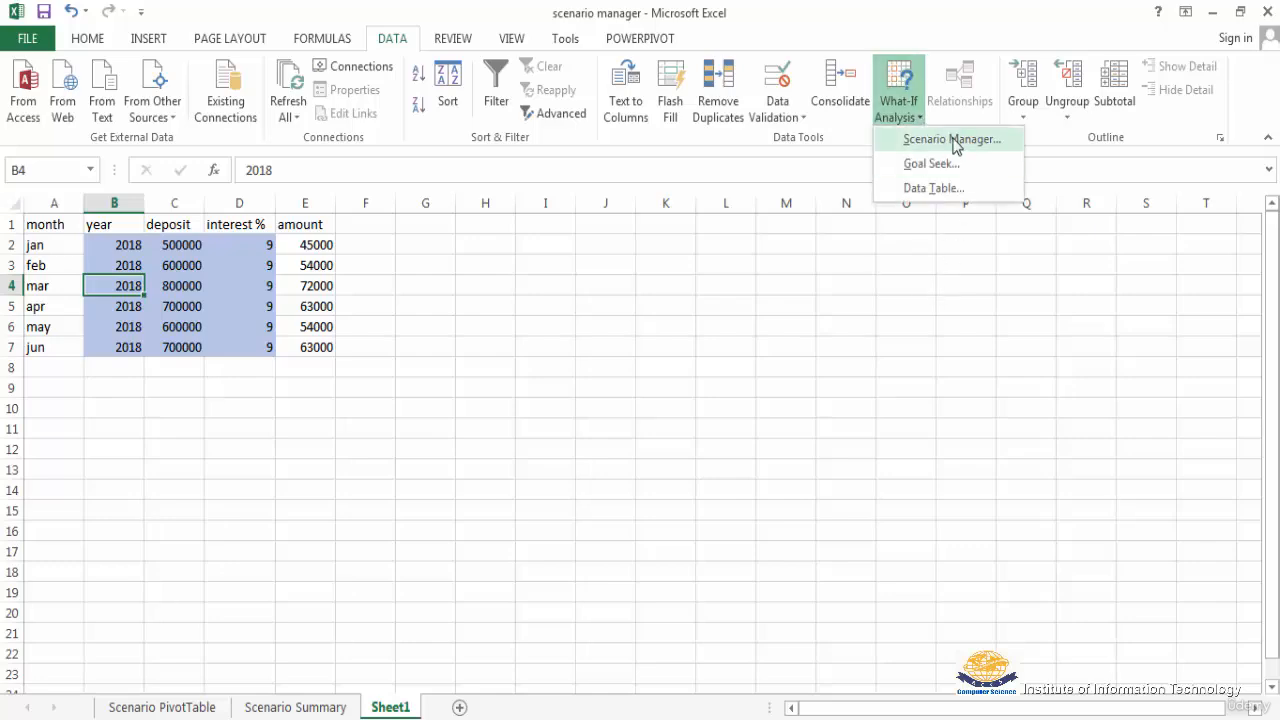
left_click(955, 142)
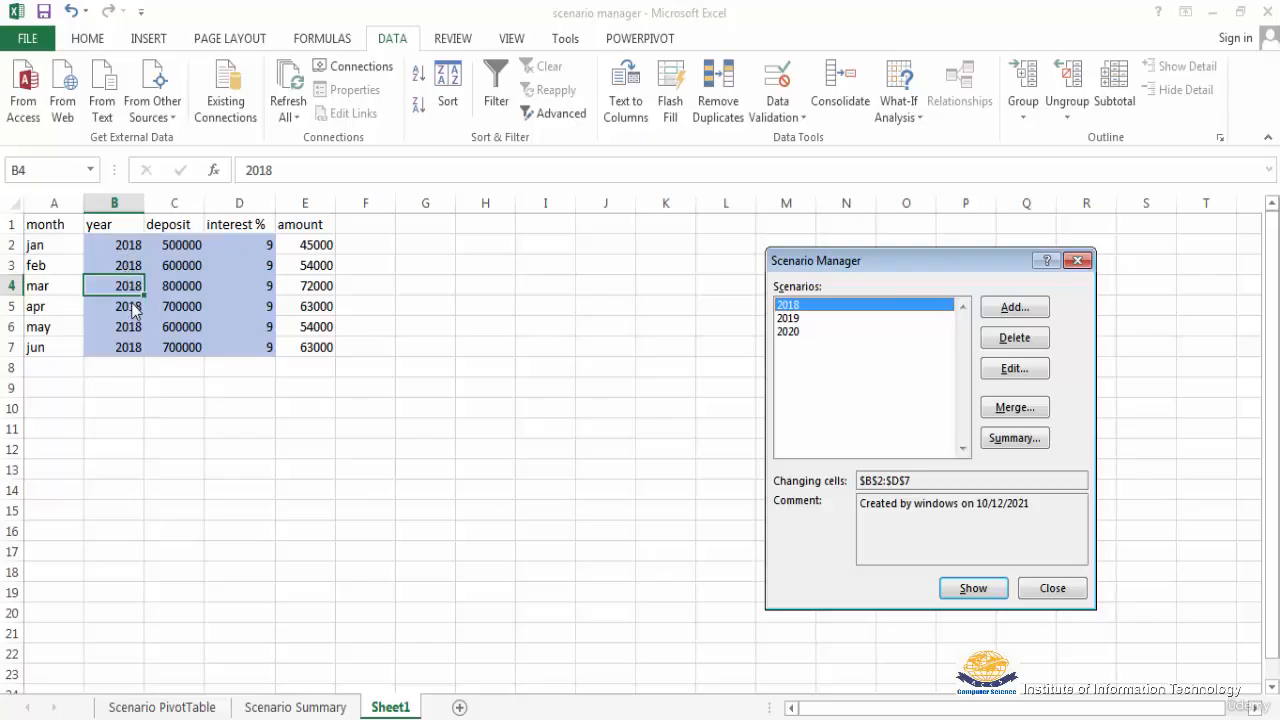
left_click(795, 319)
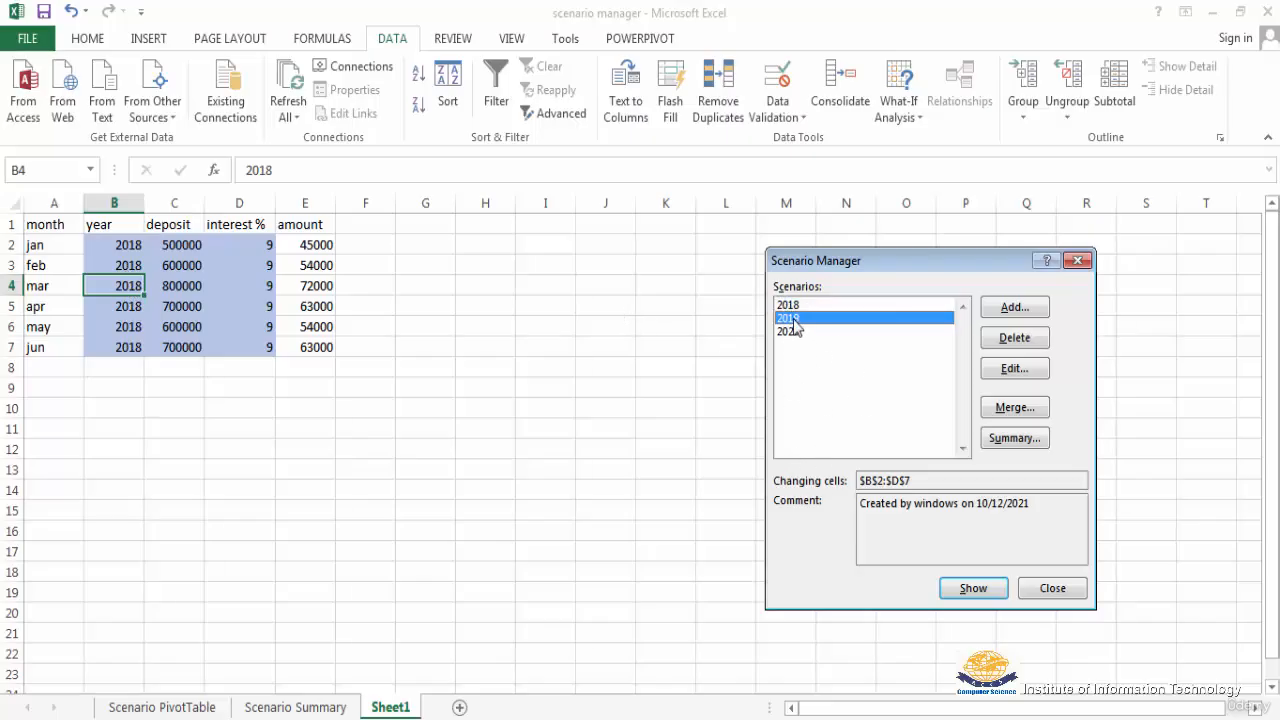
left_click(972, 590)
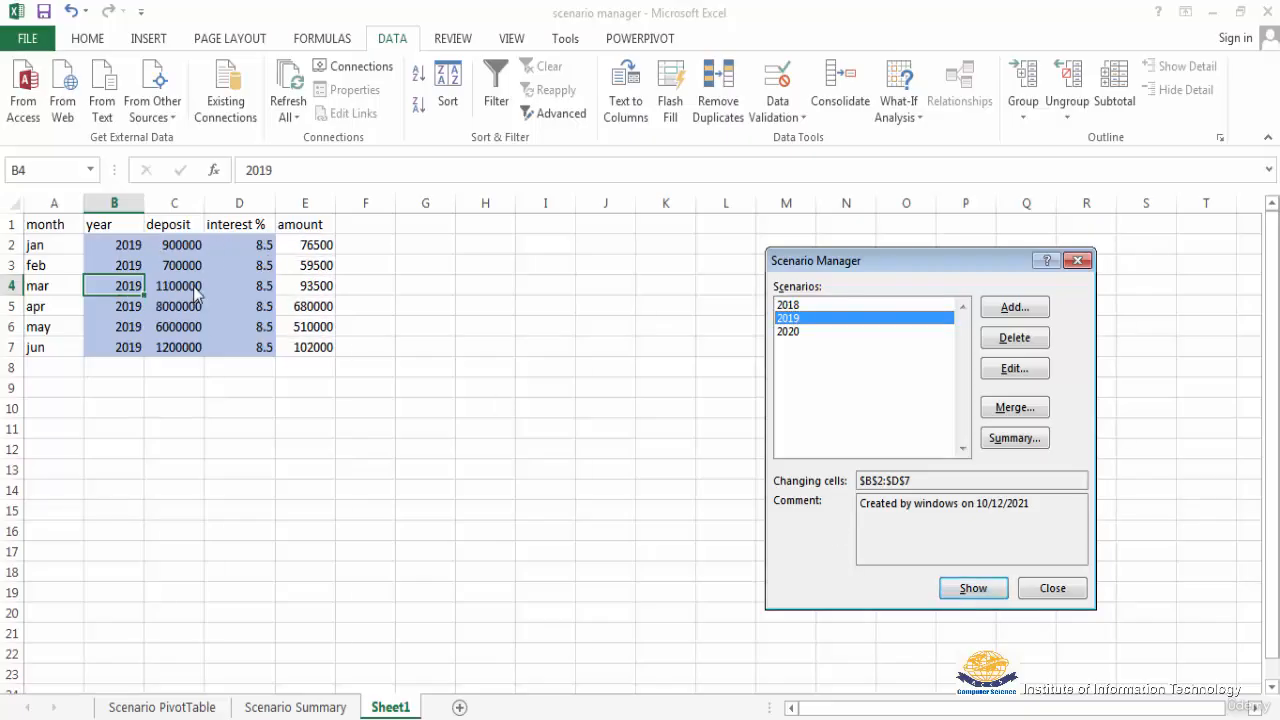
left_click(790, 336)
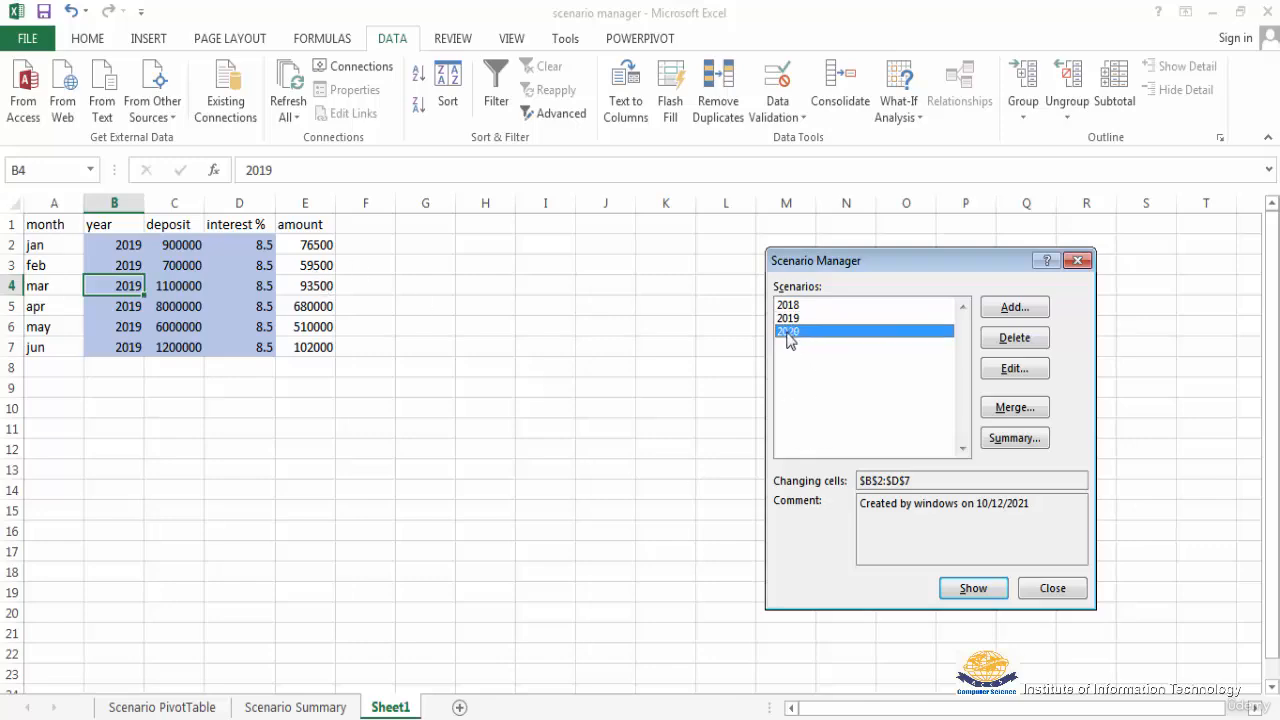
left_click(970, 590)
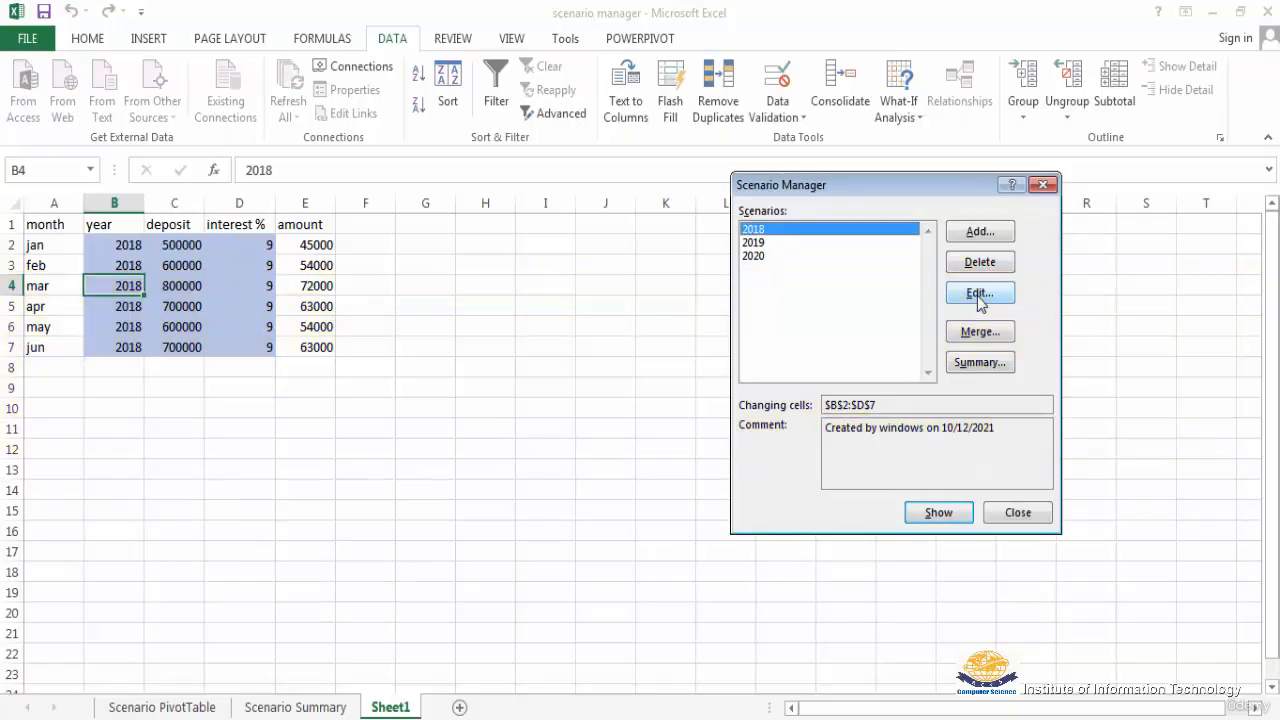
Step: Open the 2018 scenario for editing and check its name and its year, deposit and interest values for the first months
left_click(979, 297)
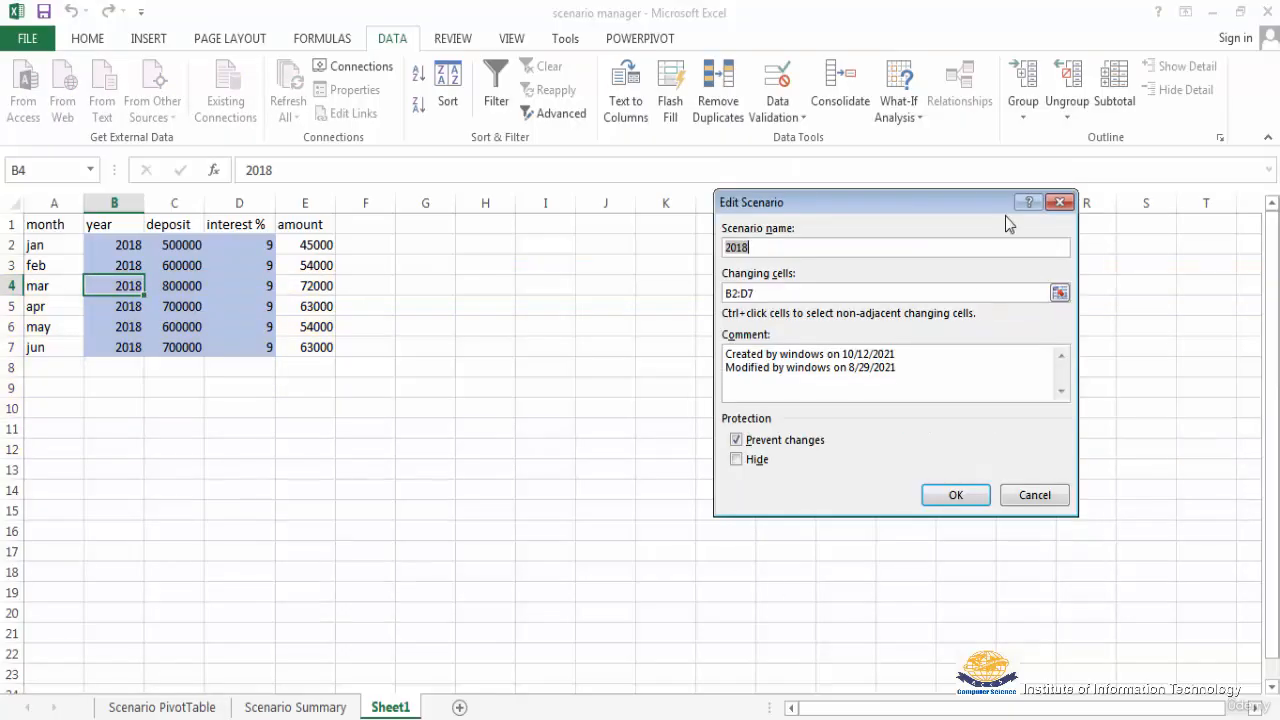
left_click(777, 248)
left_click(955, 497)
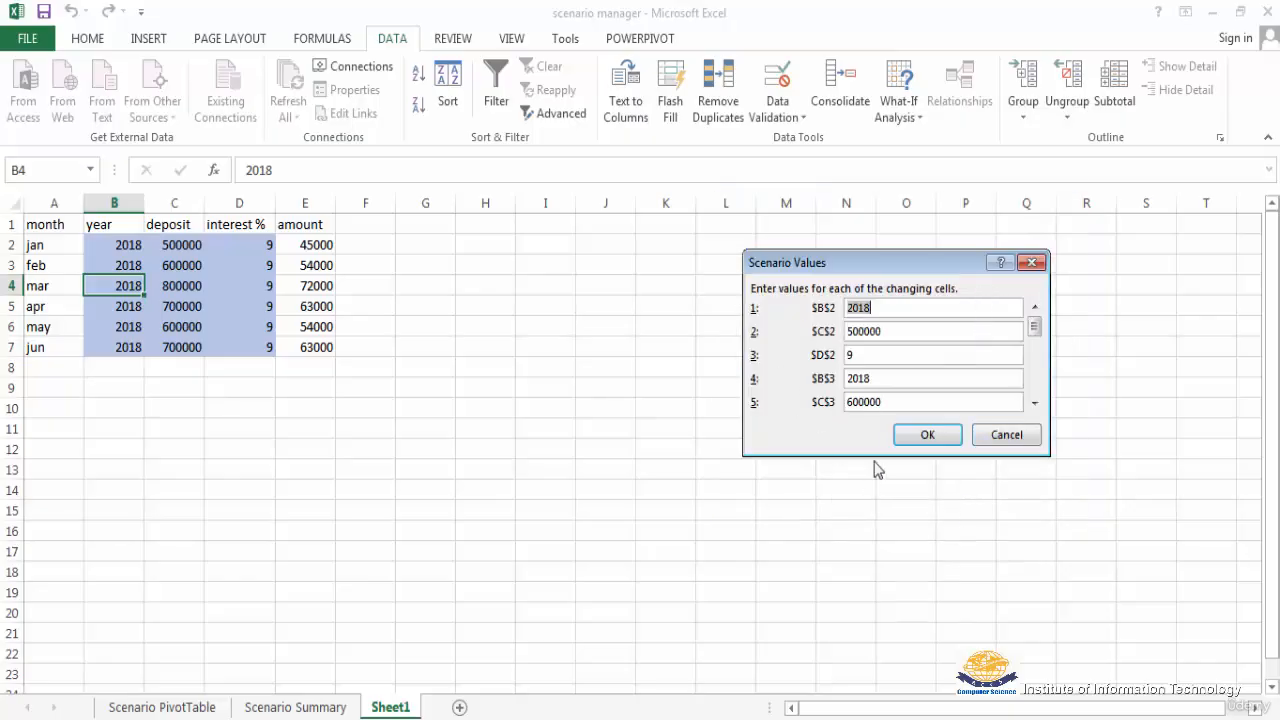
left_click(877, 306)
left_click(888, 335)
left_click(878, 383)
Step: Review the 2018 scenario's values for the changing cells in rows 3 to 5 and accept them without changes
left_click(1034, 403)
left_click(1034, 403)
left_click(1034, 403)
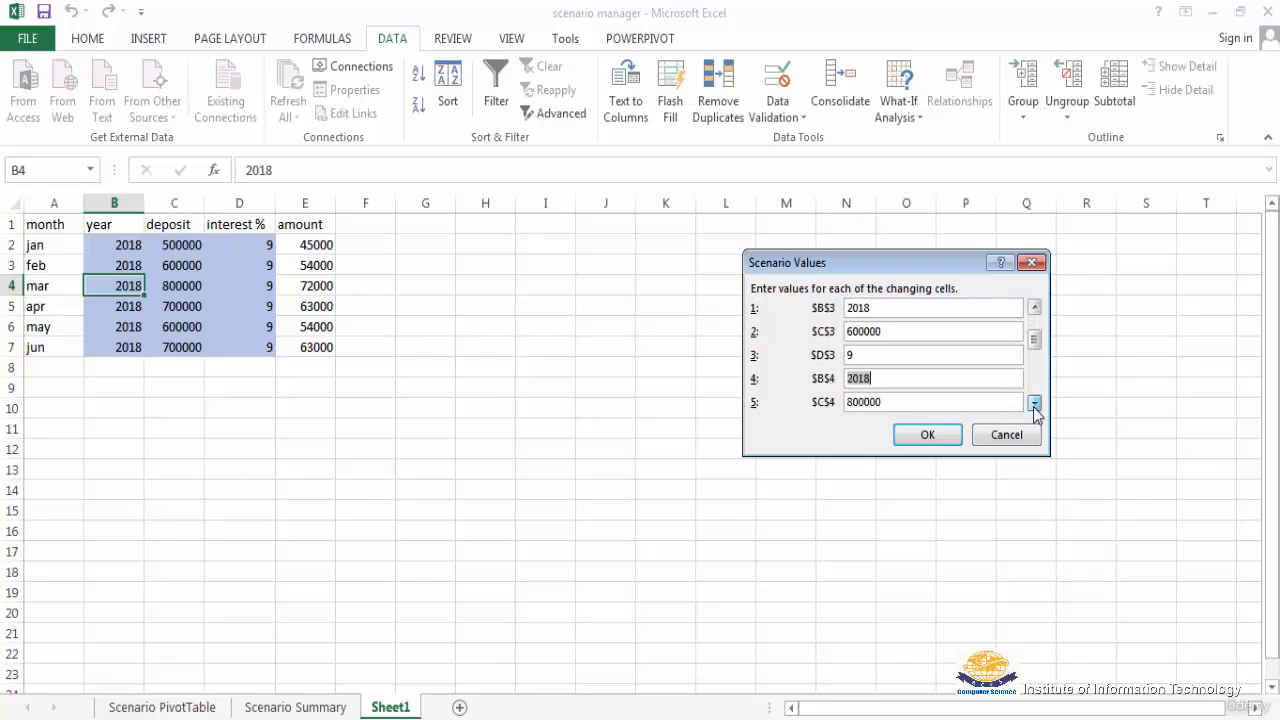
left_click(1034, 403)
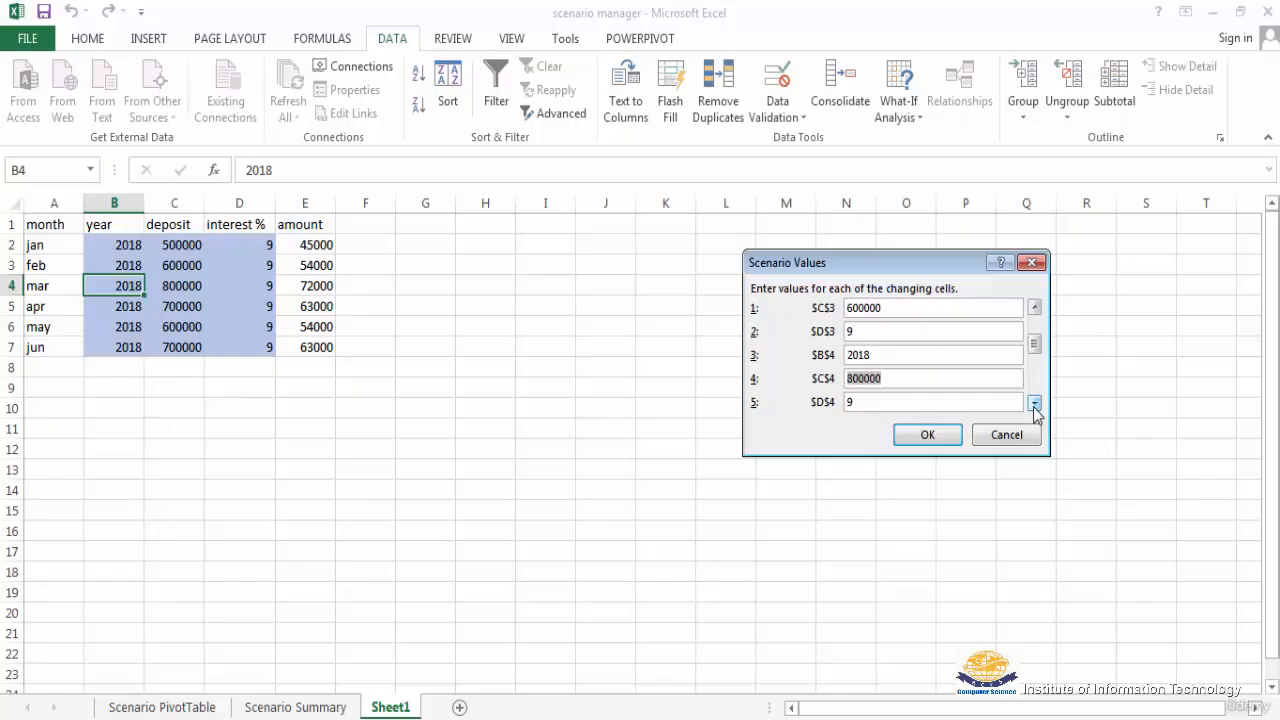
left_click(880, 355)
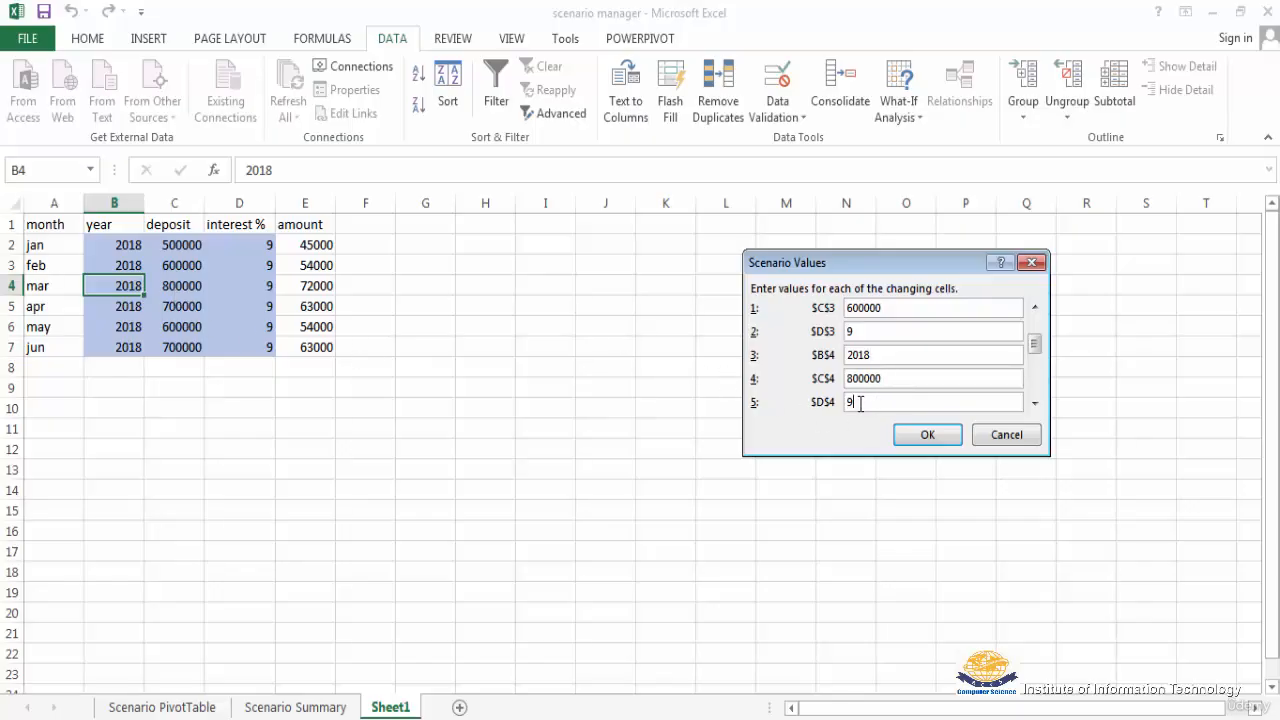
left_click(1034, 402)
left_click(1034, 402)
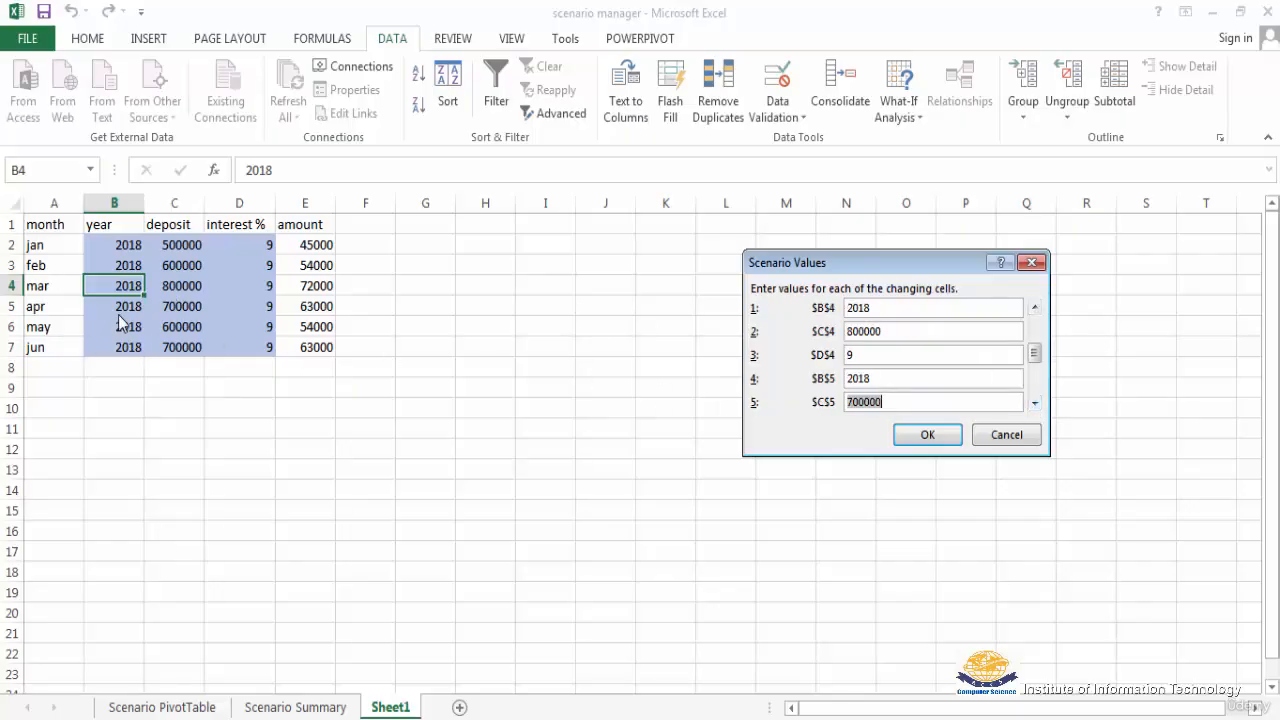
left_click(886, 378)
left_click(1035, 403)
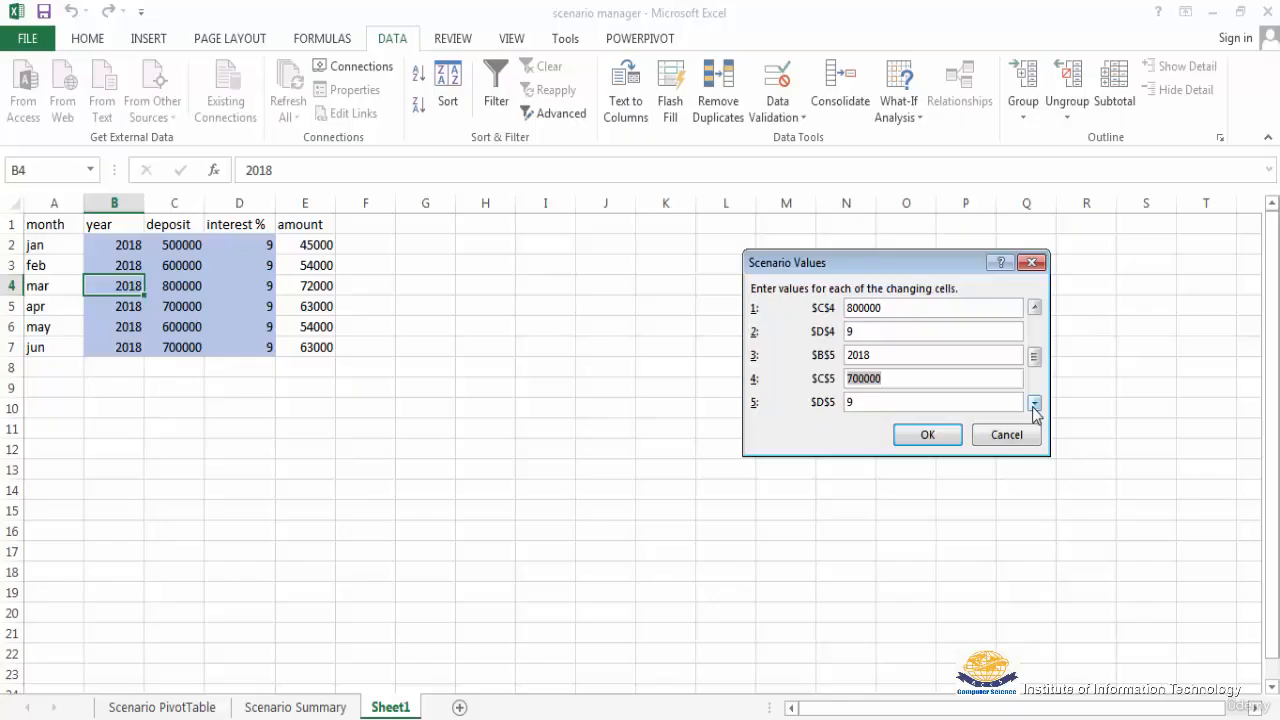
left_click(1035, 403)
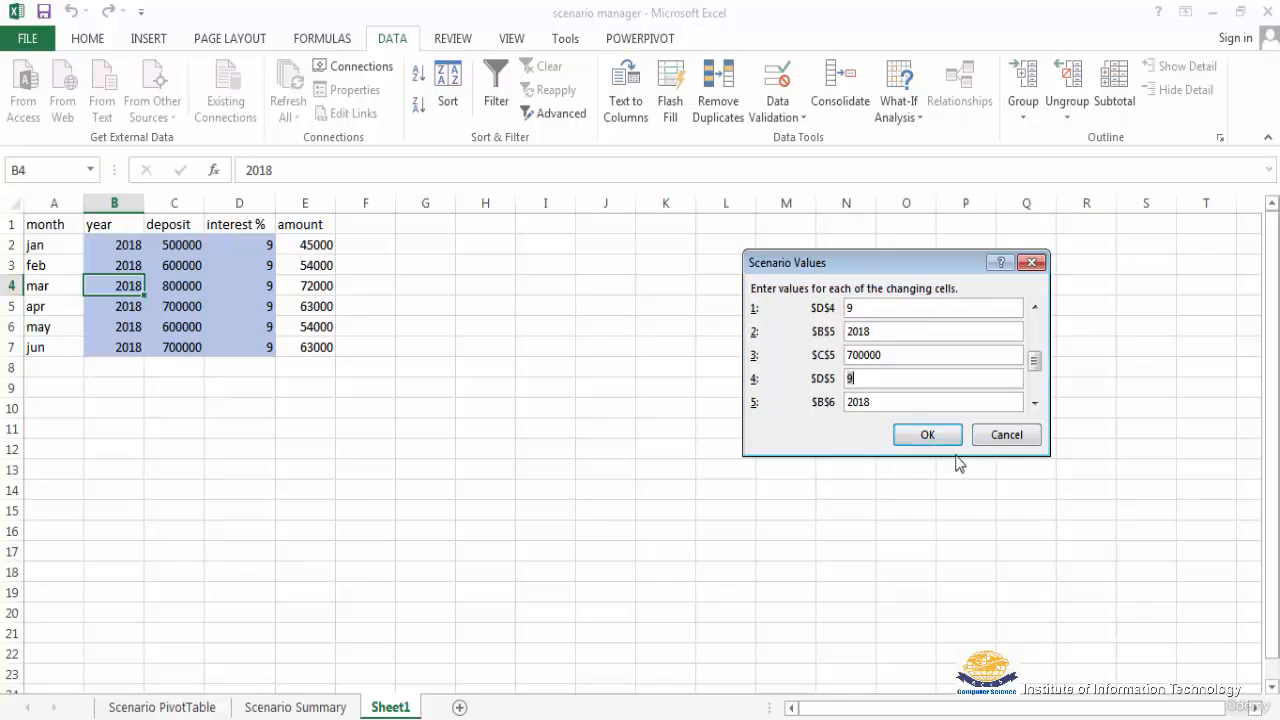
left_click(925, 441)
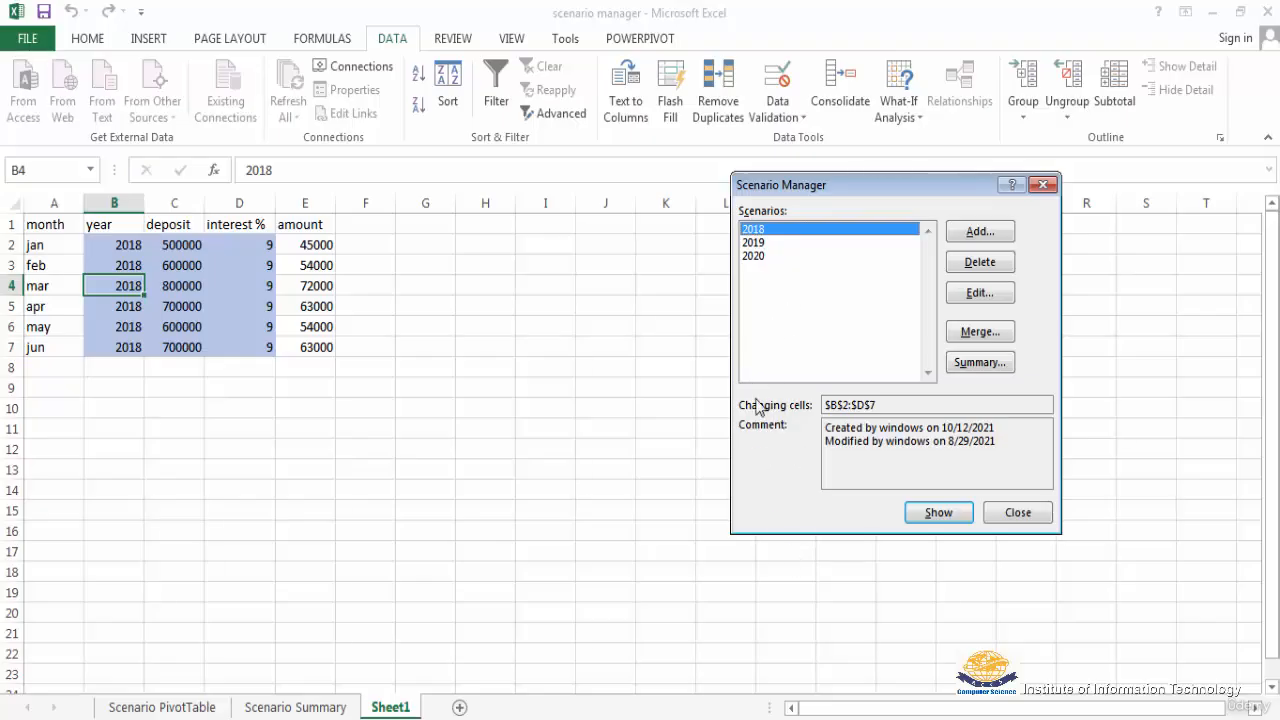
left_click(755, 244)
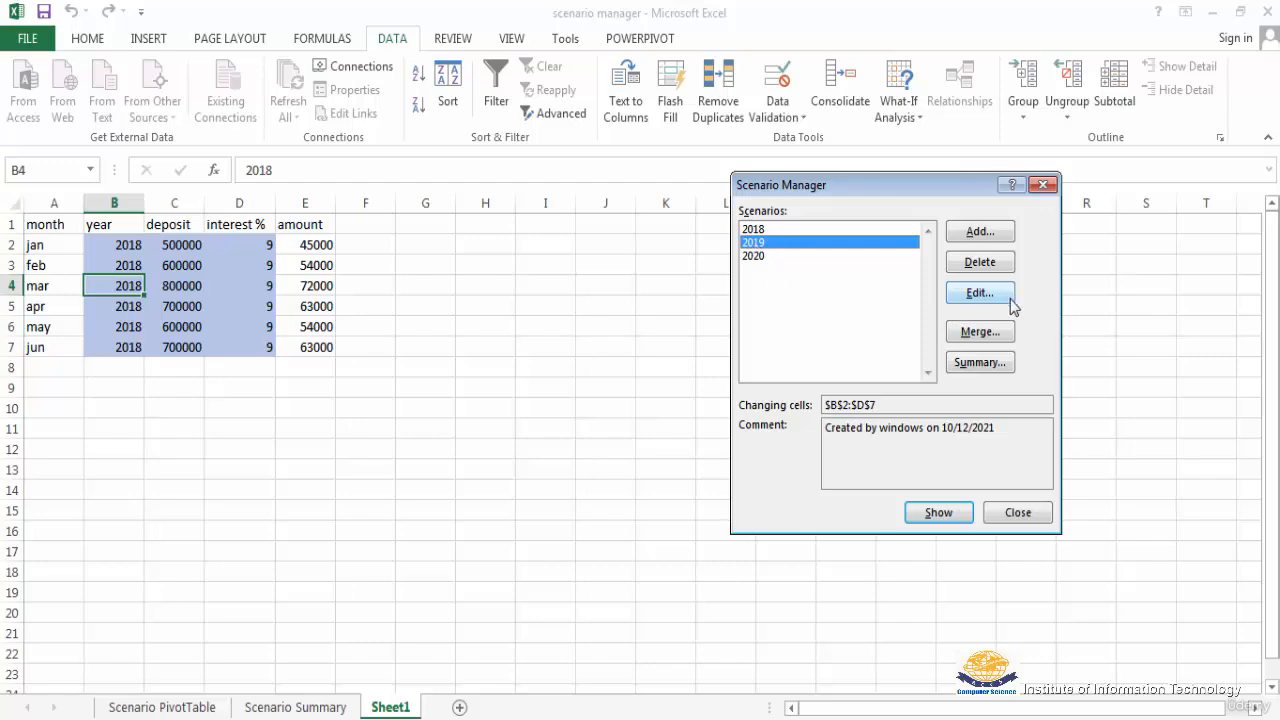
left_click(978, 295)
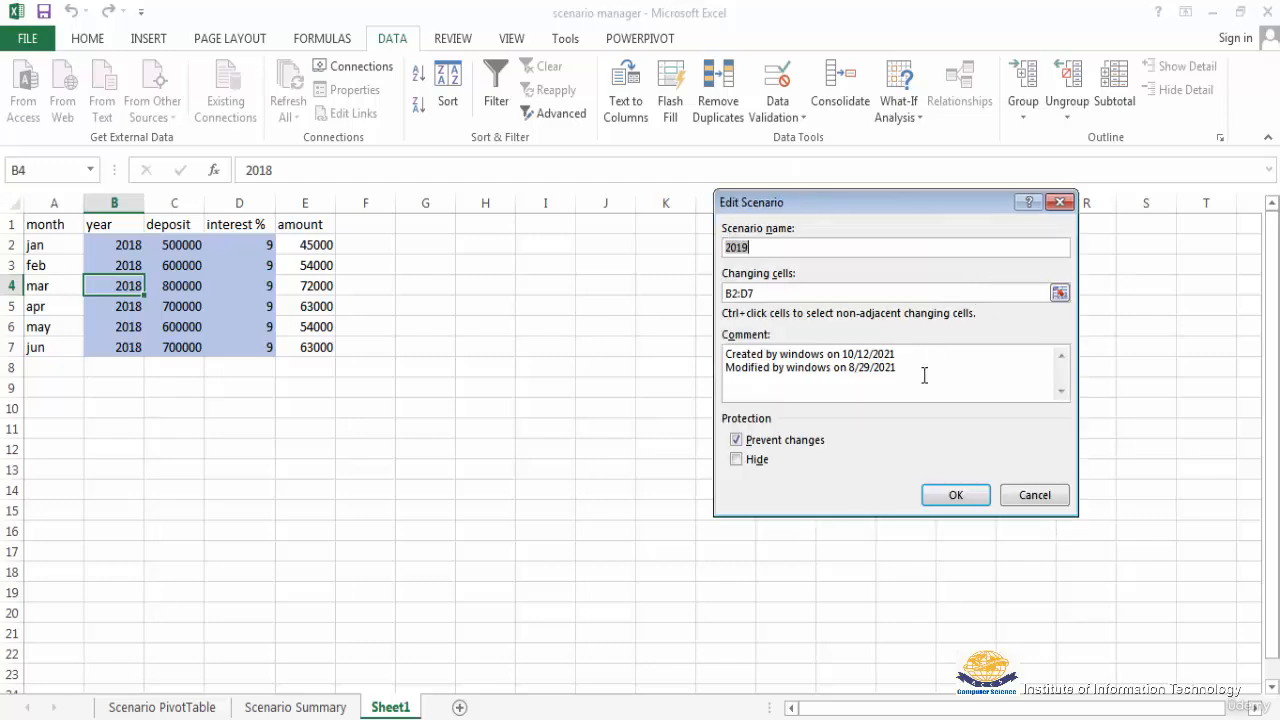
left_click(763, 241)
left_click(952, 498)
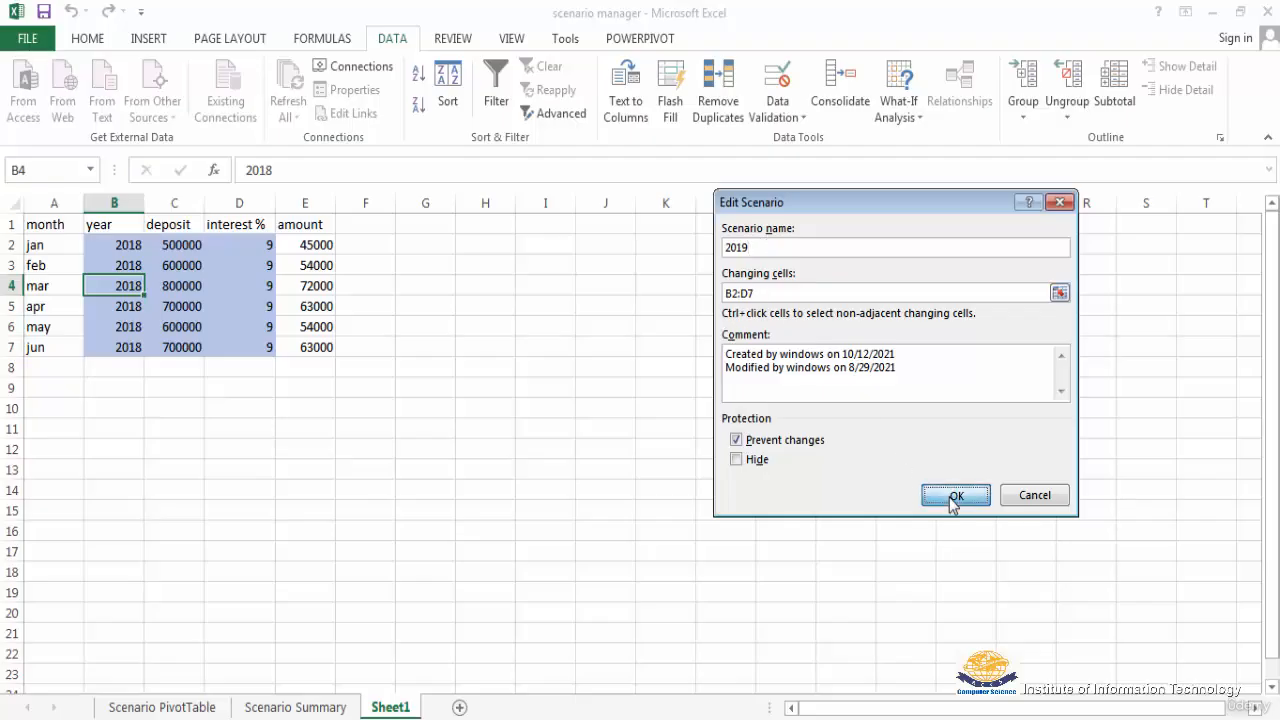
left_click(1035, 497)
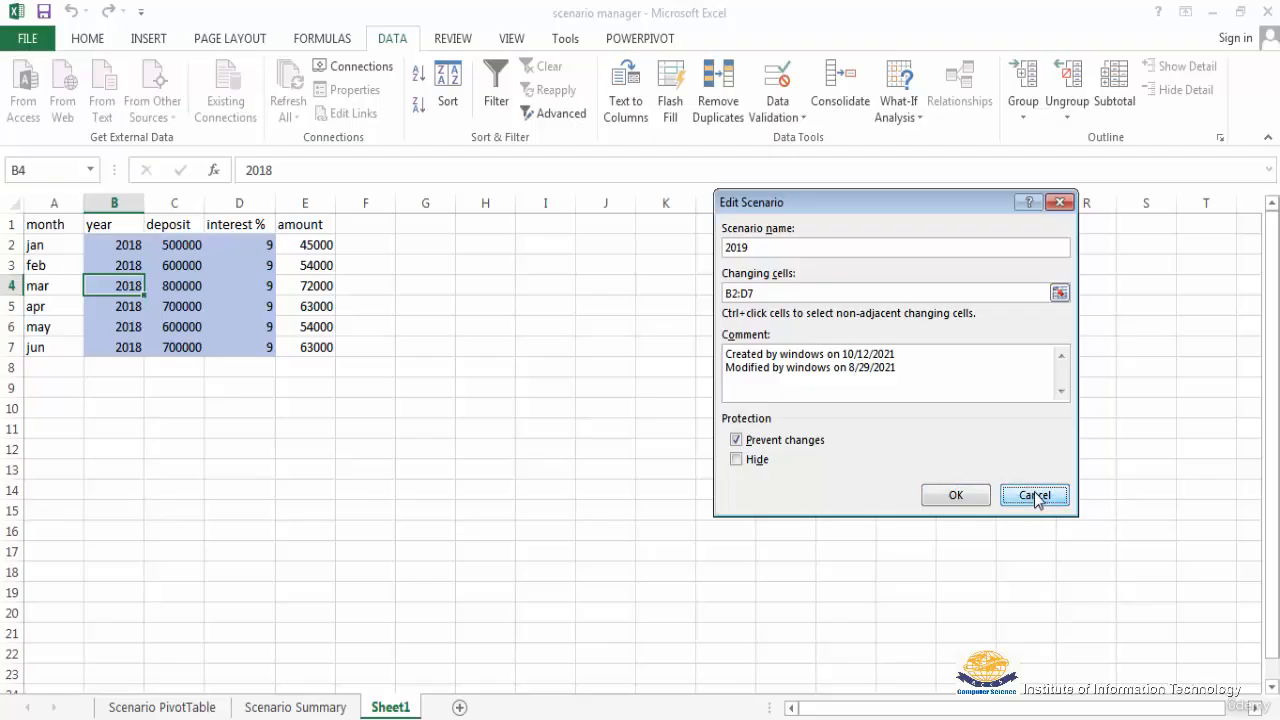
left_click(1035, 497)
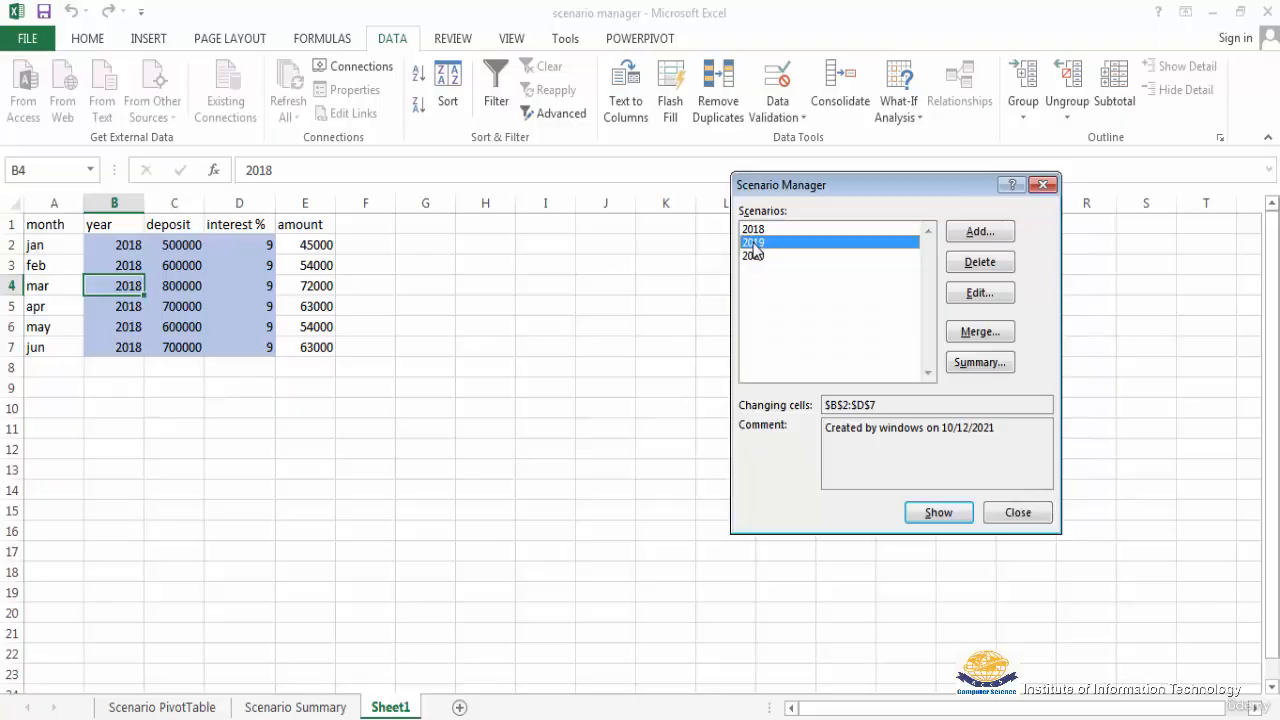
Step: Show the 2019 scenario in the sheet and open its scenario values, keeping B2:D7 as the changing cells
left_click(938, 514)
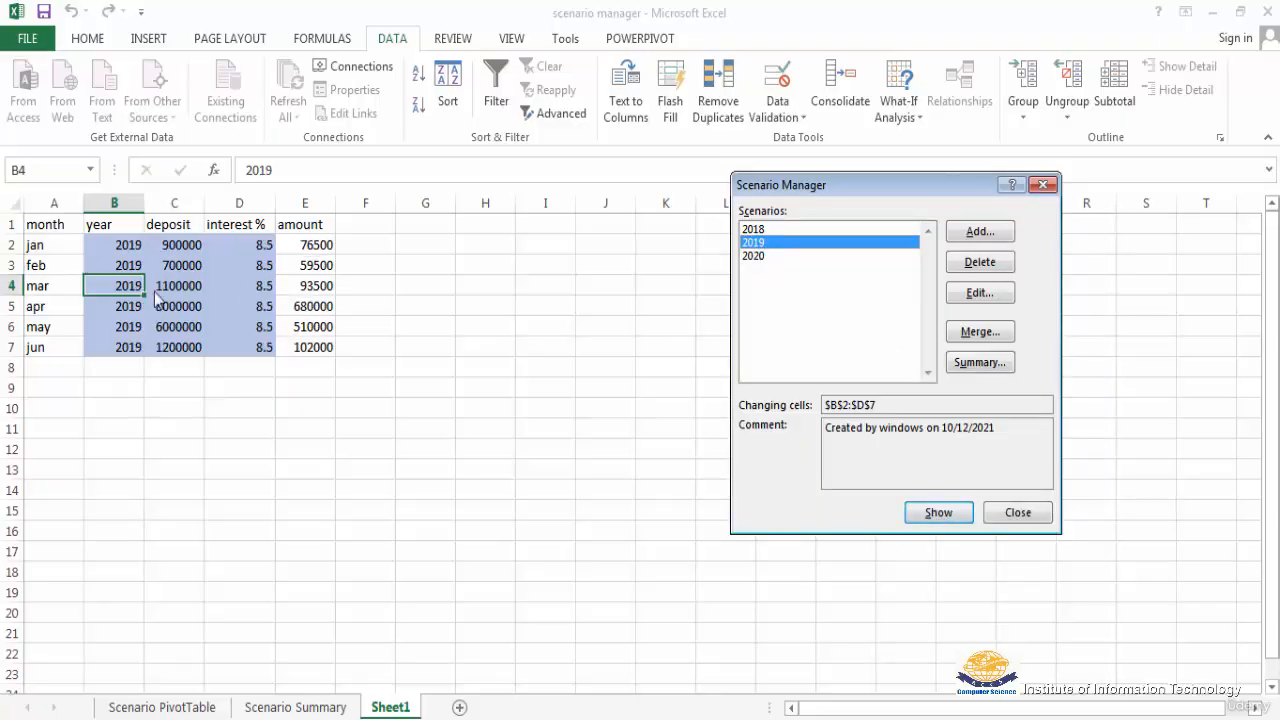
left_click(980, 293)
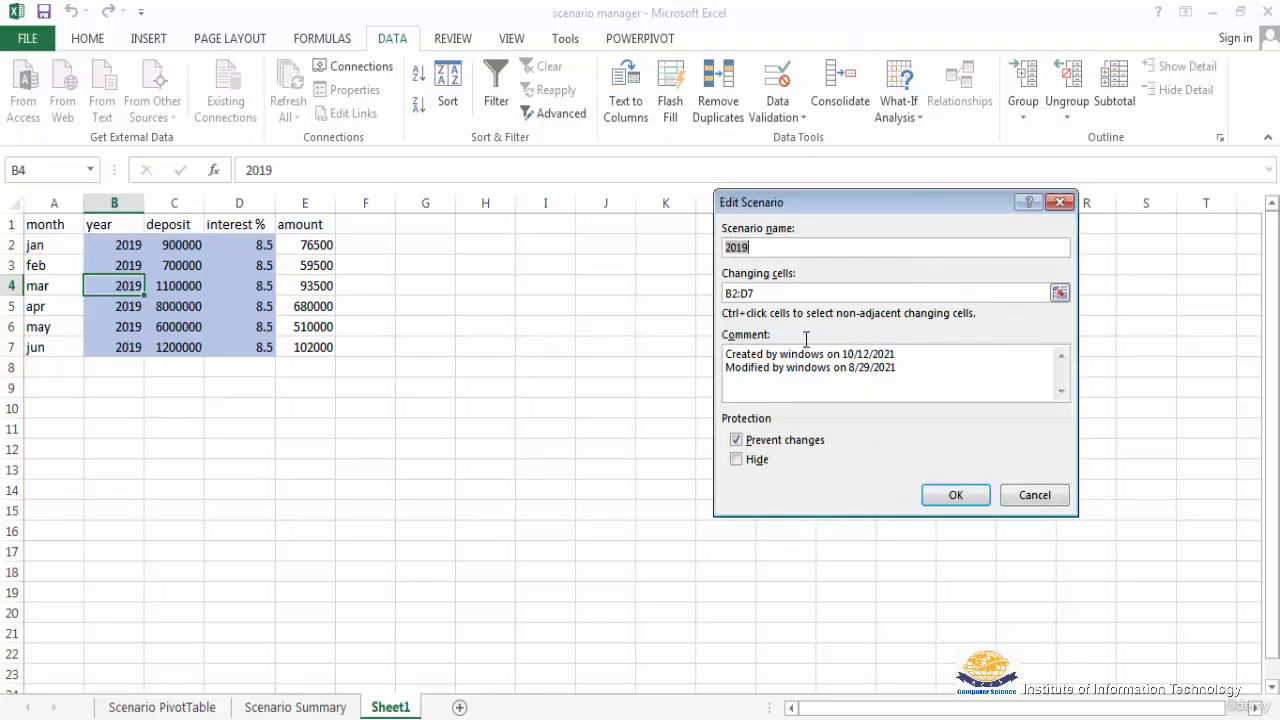
left_click(758, 293)
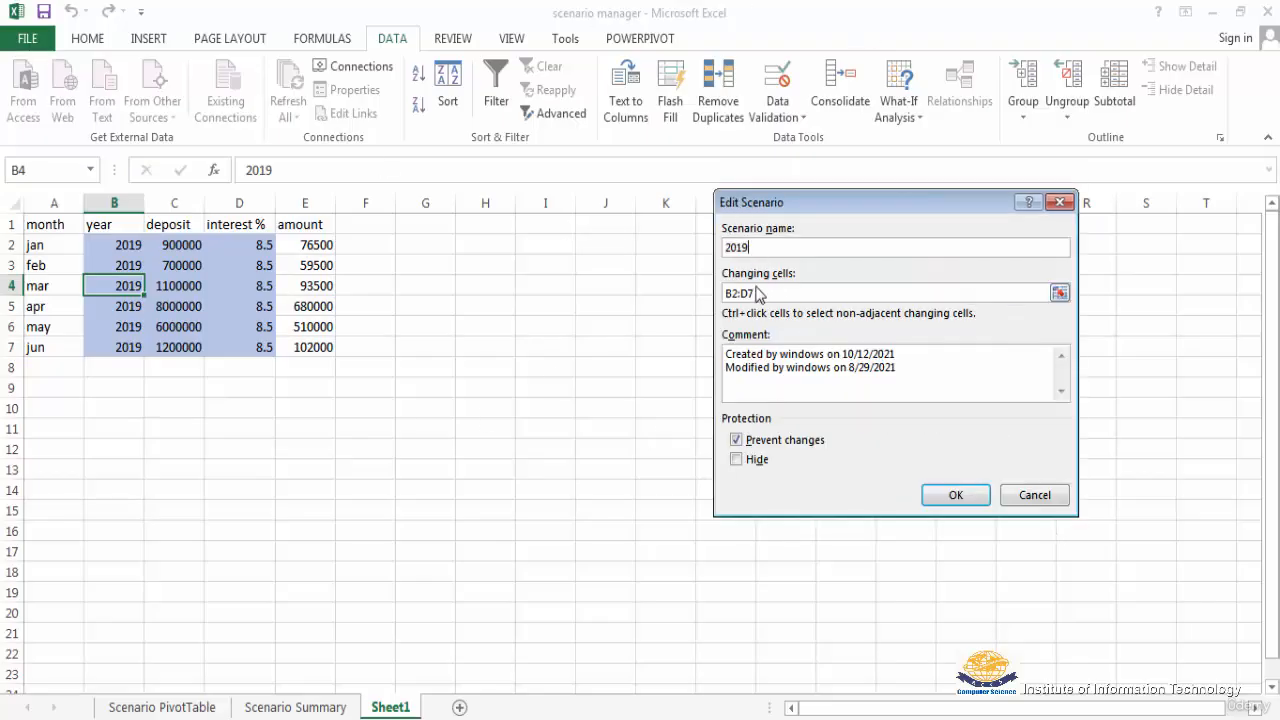
left_click(958, 495)
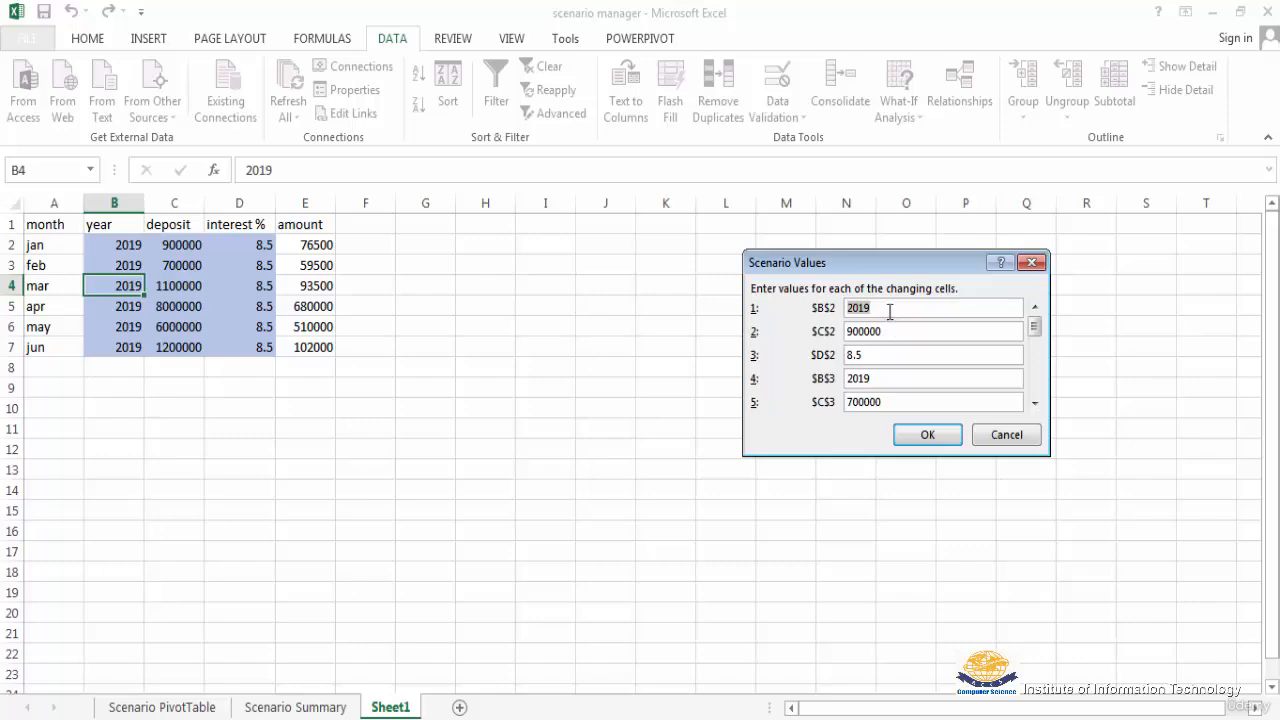
Step: Review the 2019 scenario's values for all changing cells from B2 through D7 and accept them without changes
left_click(887, 310)
left_click(1035, 403)
left_click(1035, 403)
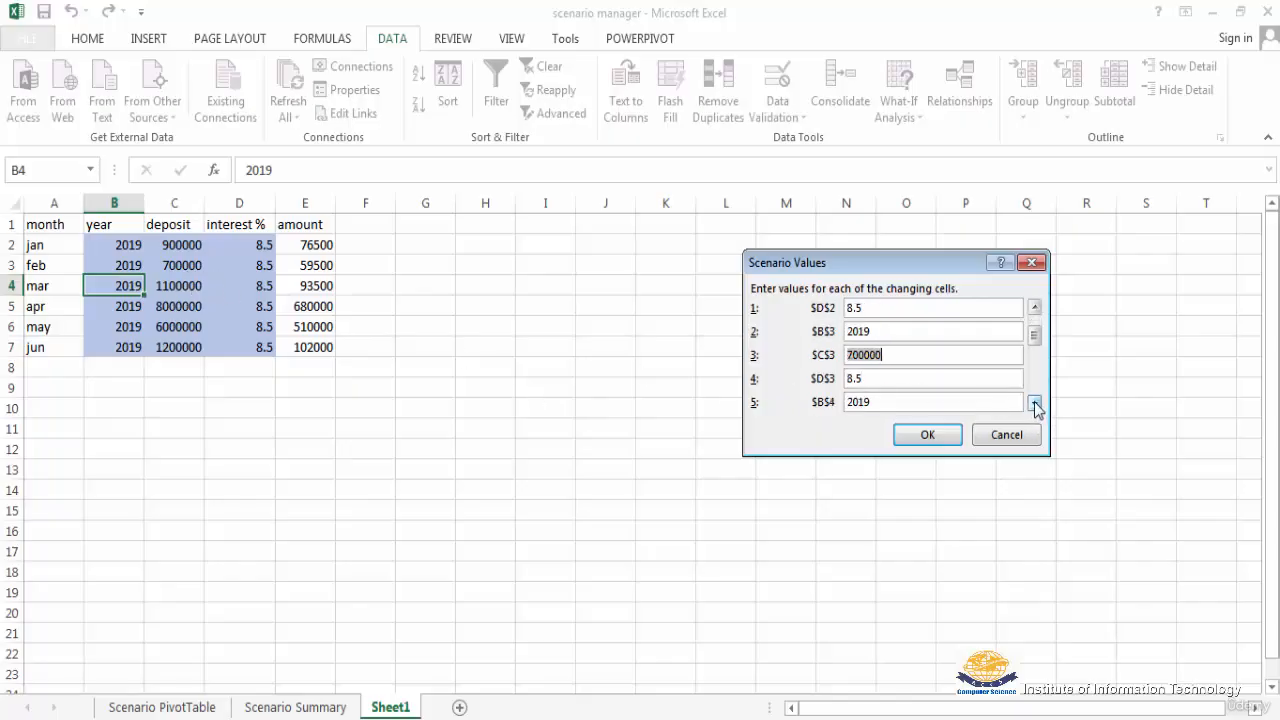
left_click(1035, 403)
left_click(1035, 403)
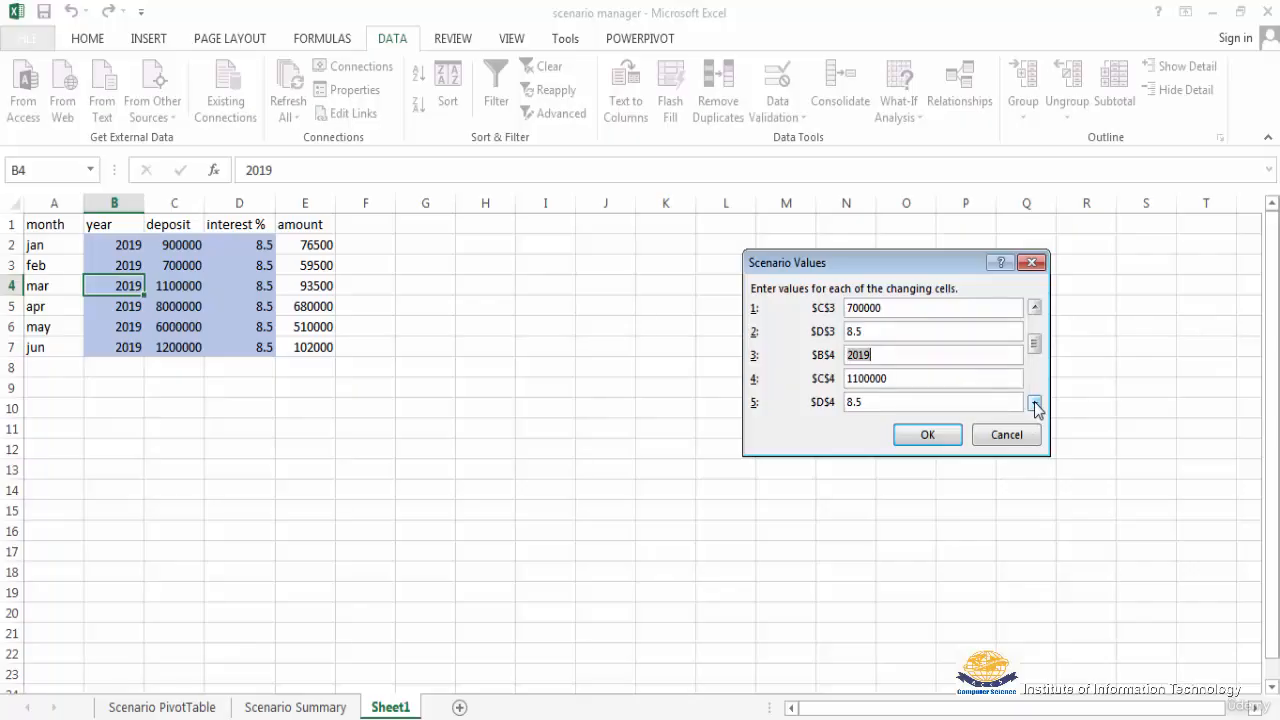
left_click(1035, 403)
left_click(1035, 403)
left_click(1035, 403)
left_click(1035, 403)
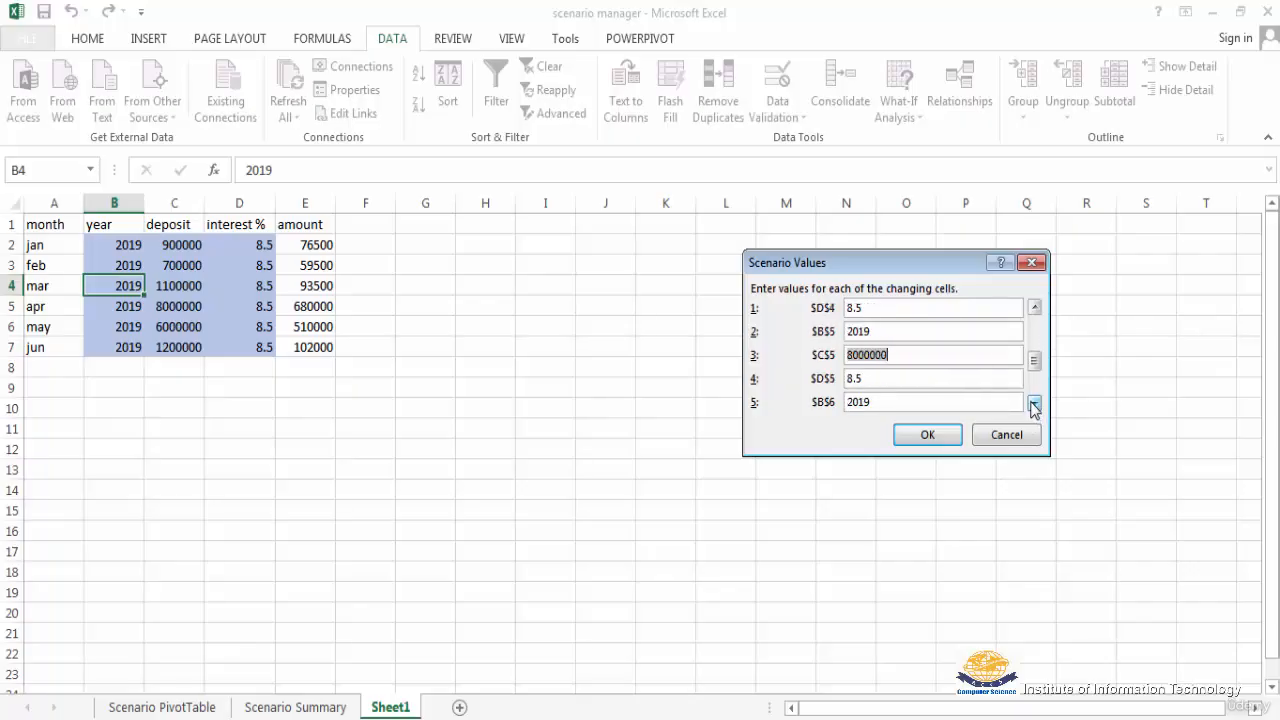
left_click(1035, 403)
left_click(1035, 403)
left_click(1035, 403)
left_click(1035, 403)
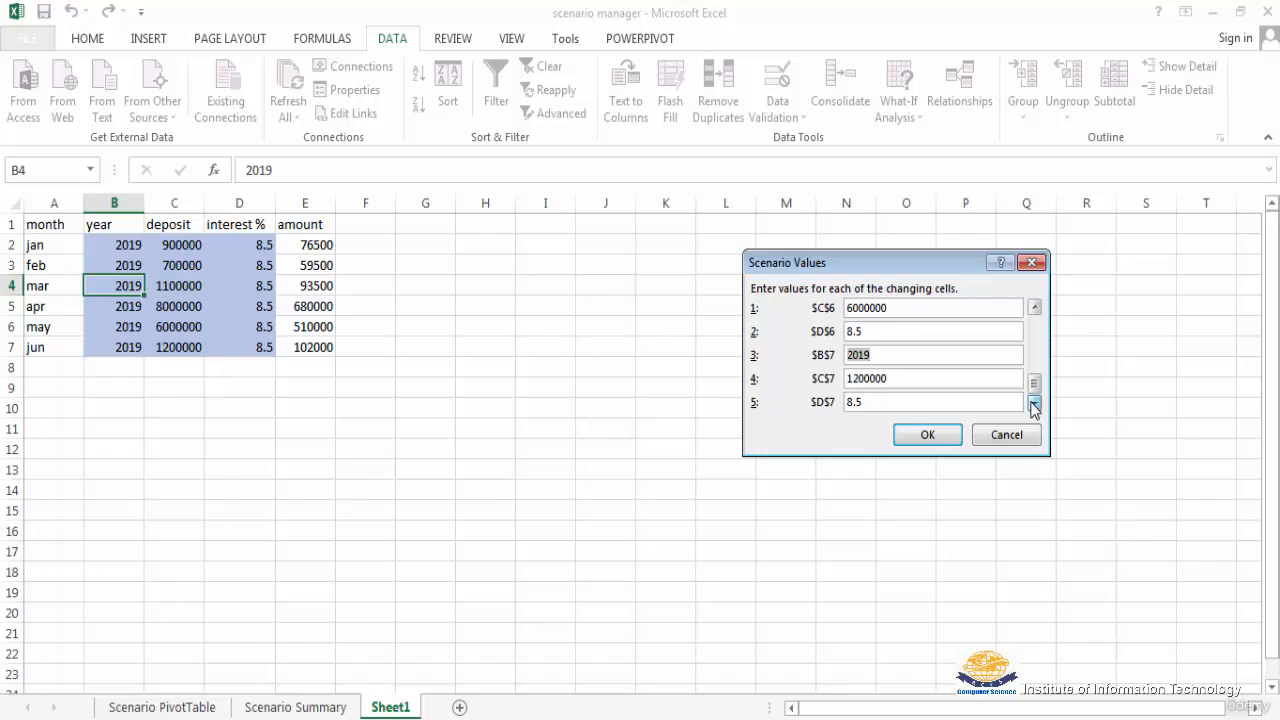
left_click(922, 438)
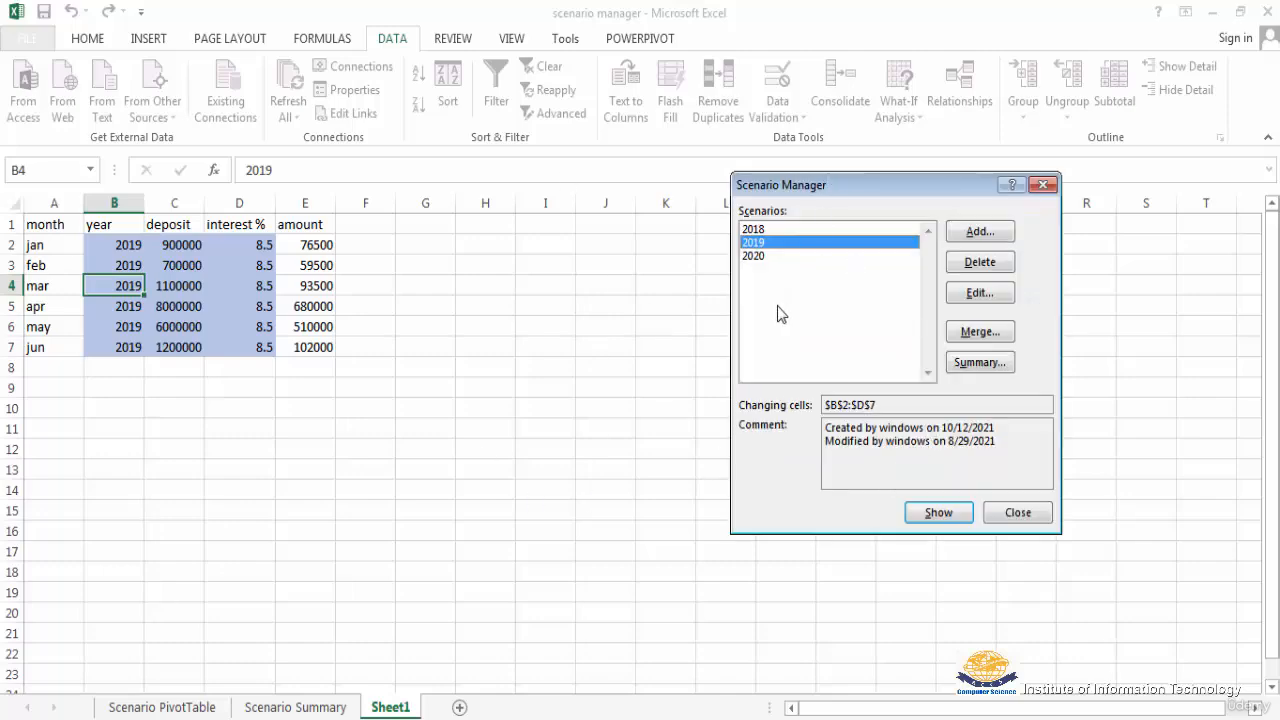
Step: Show the 2020 scenario in the sheet and open its scenario values, keeping its name and changing cells
left_click(760, 257)
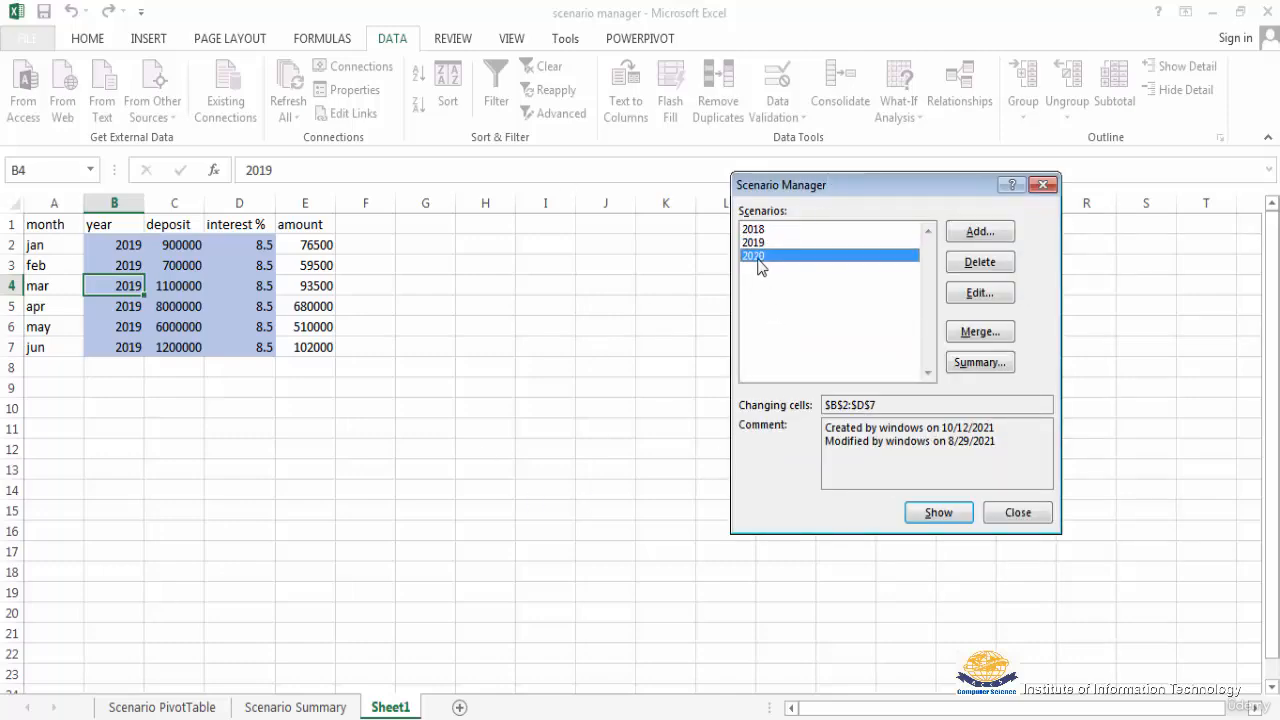
left_click(938, 515)
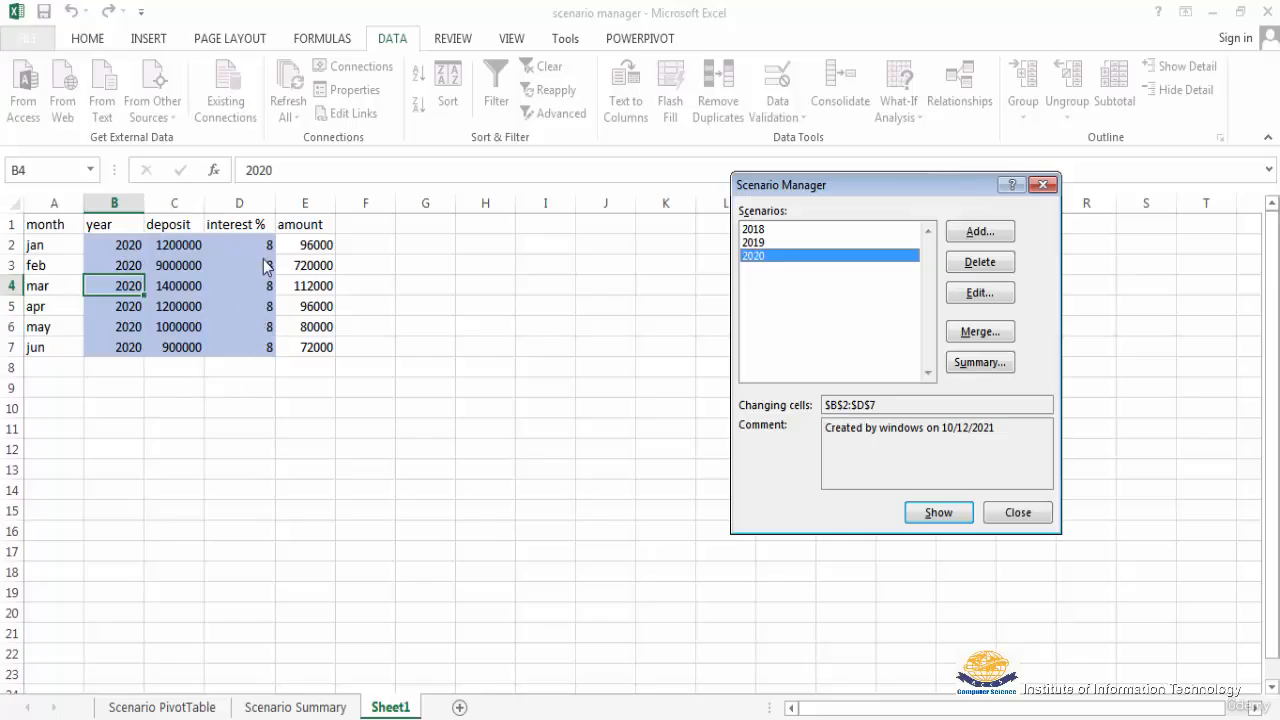
left_click(979, 293)
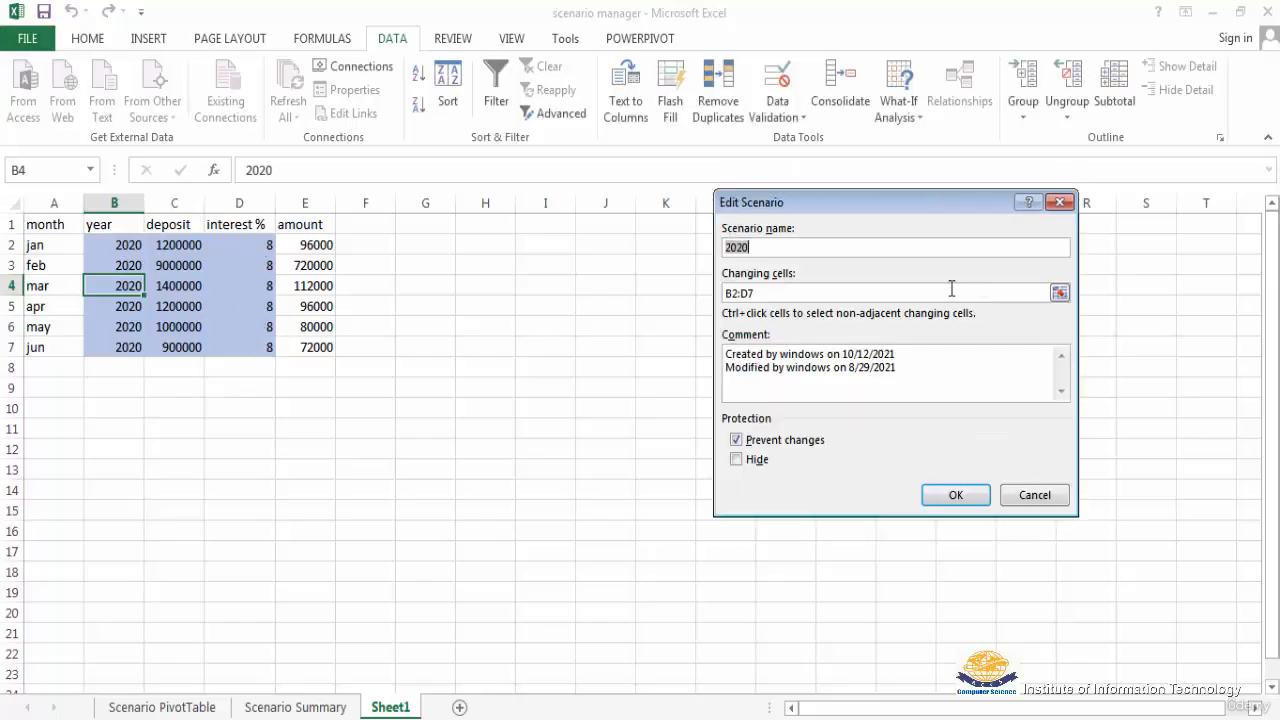
left_click(760, 245)
left_click(958, 497)
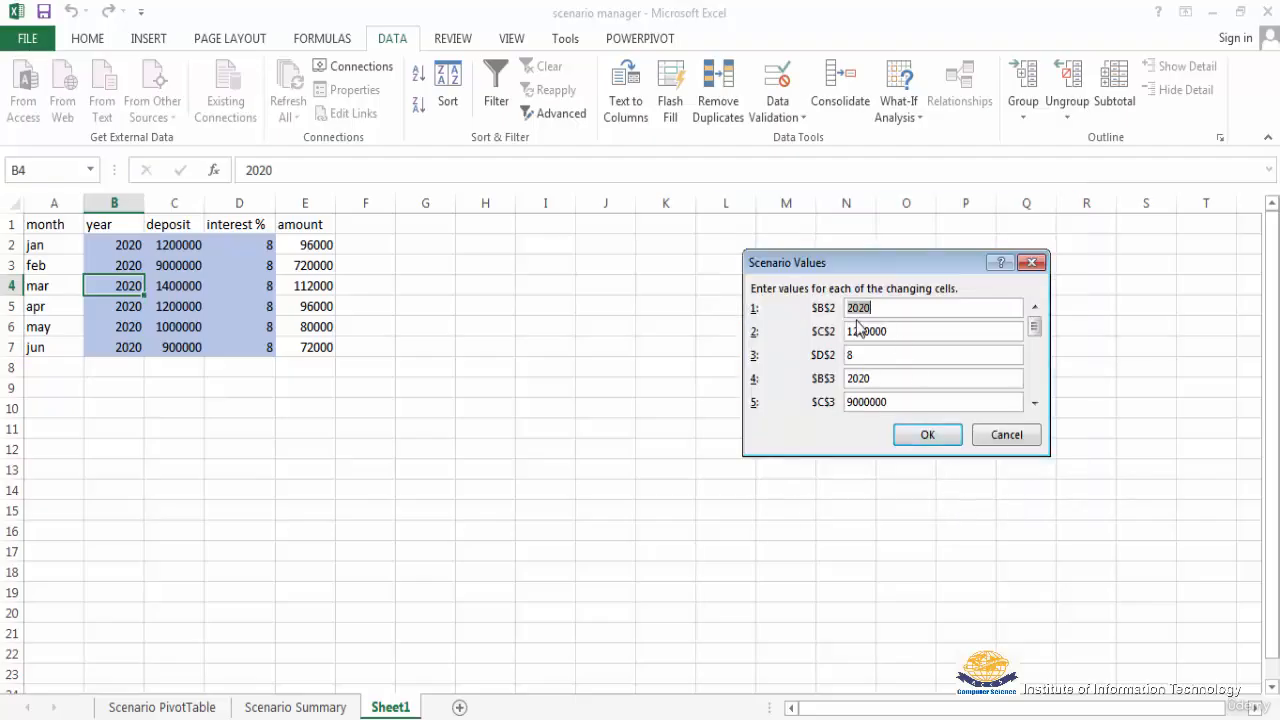
Step: Review the 2020 scenario's values for the changing cells in rows 2 to 5, accept them without changes and close the Scenario Manager
left_click(880, 309)
left_click(899, 331)
left_click(1032, 407)
left_click(1032, 407)
left_click(1032, 407)
left_click(858, 354)
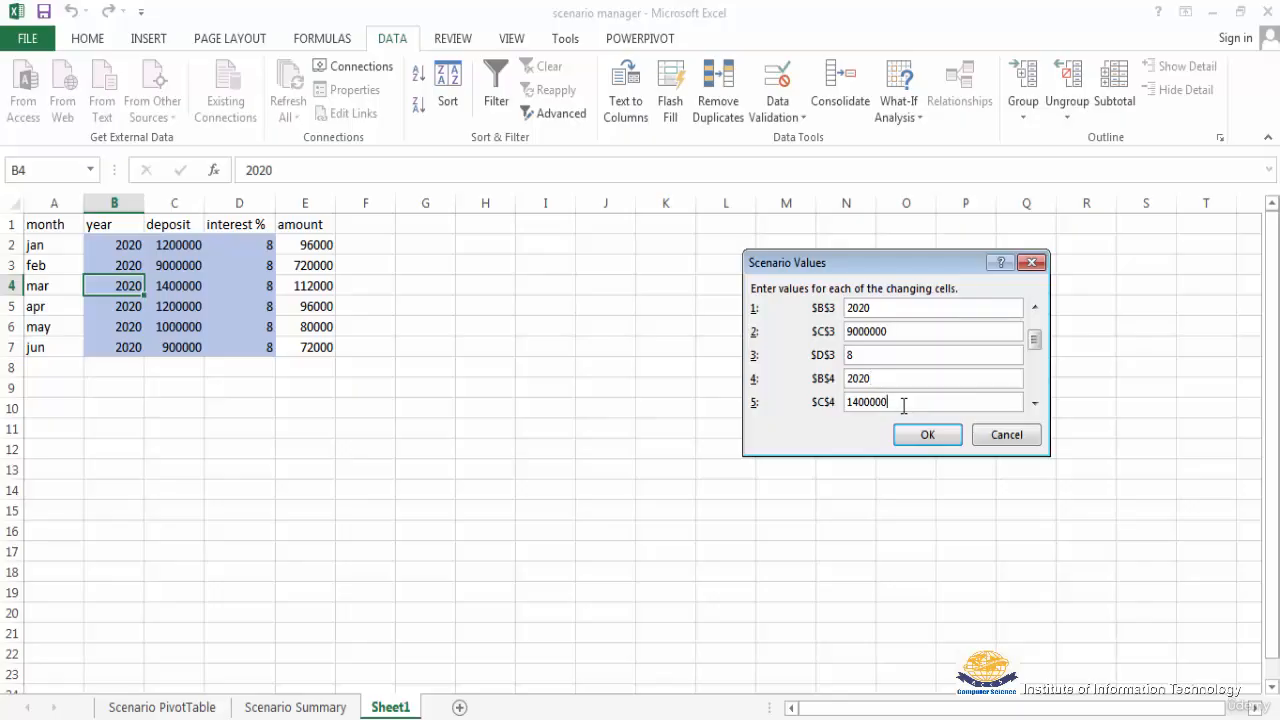
left_click(1035, 403)
left_click(1035, 403)
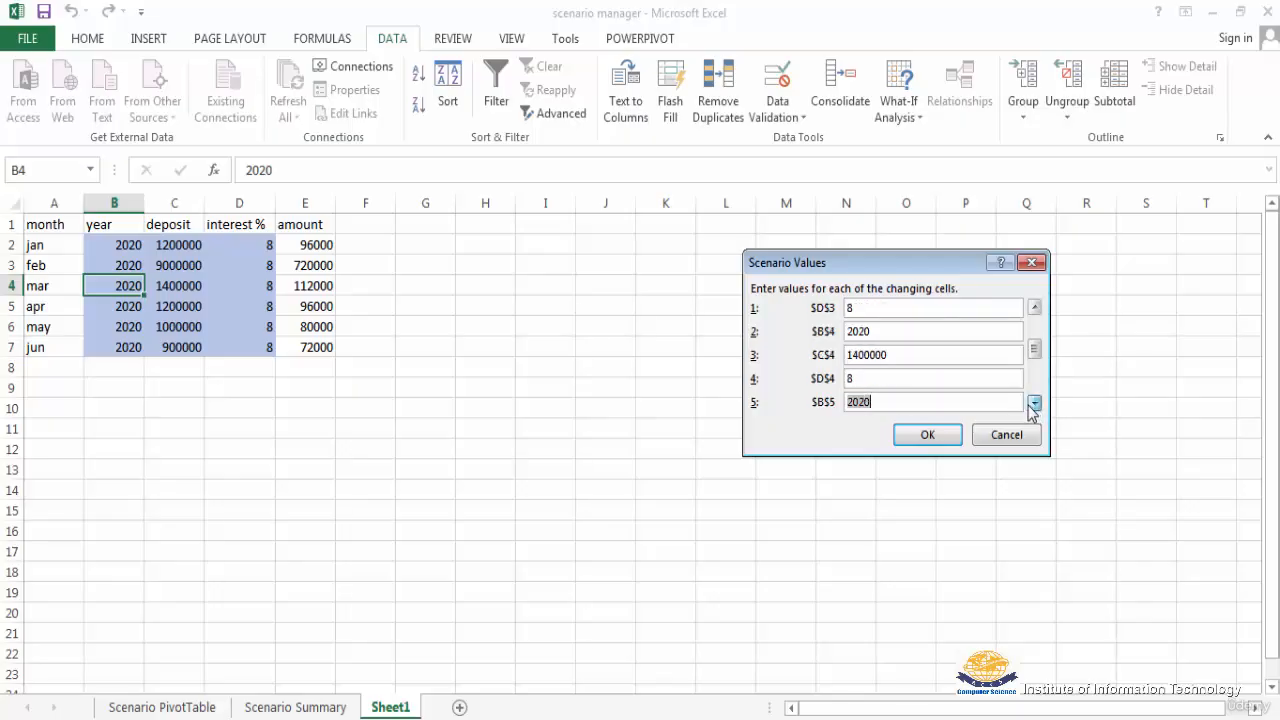
left_click(867, 378)
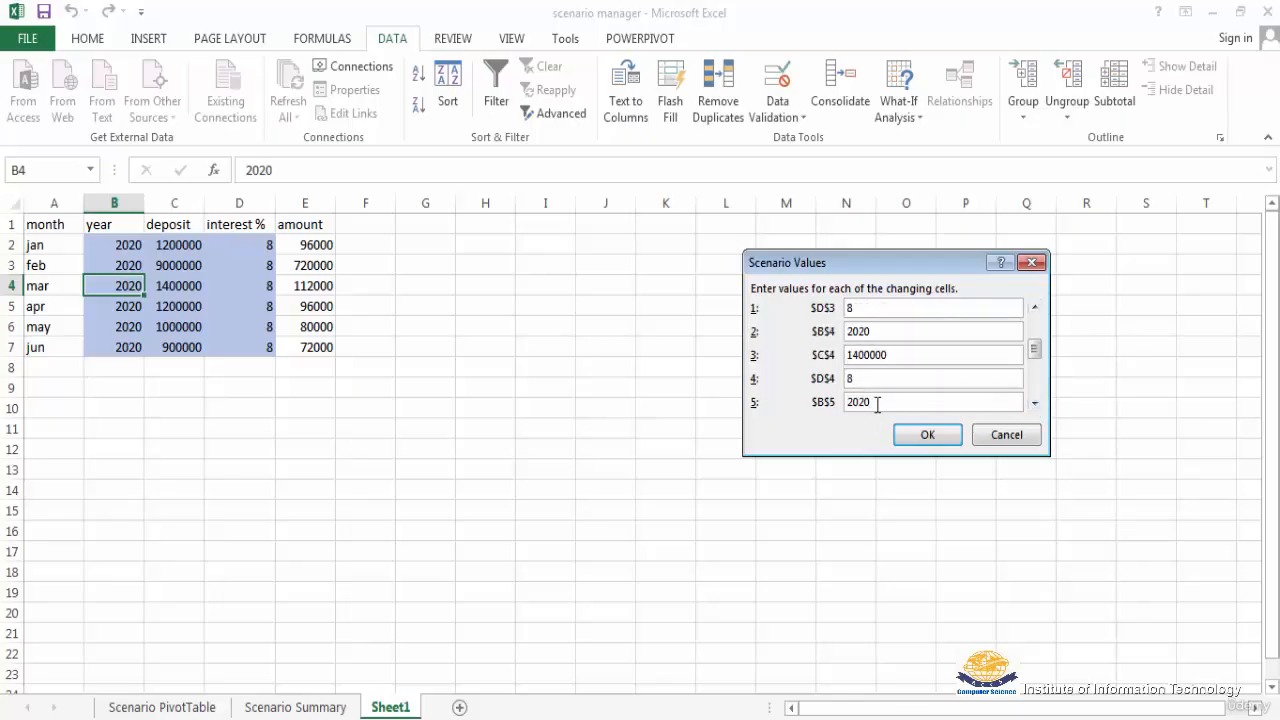
left_click(1035, 403)
left_click(1035, 403)
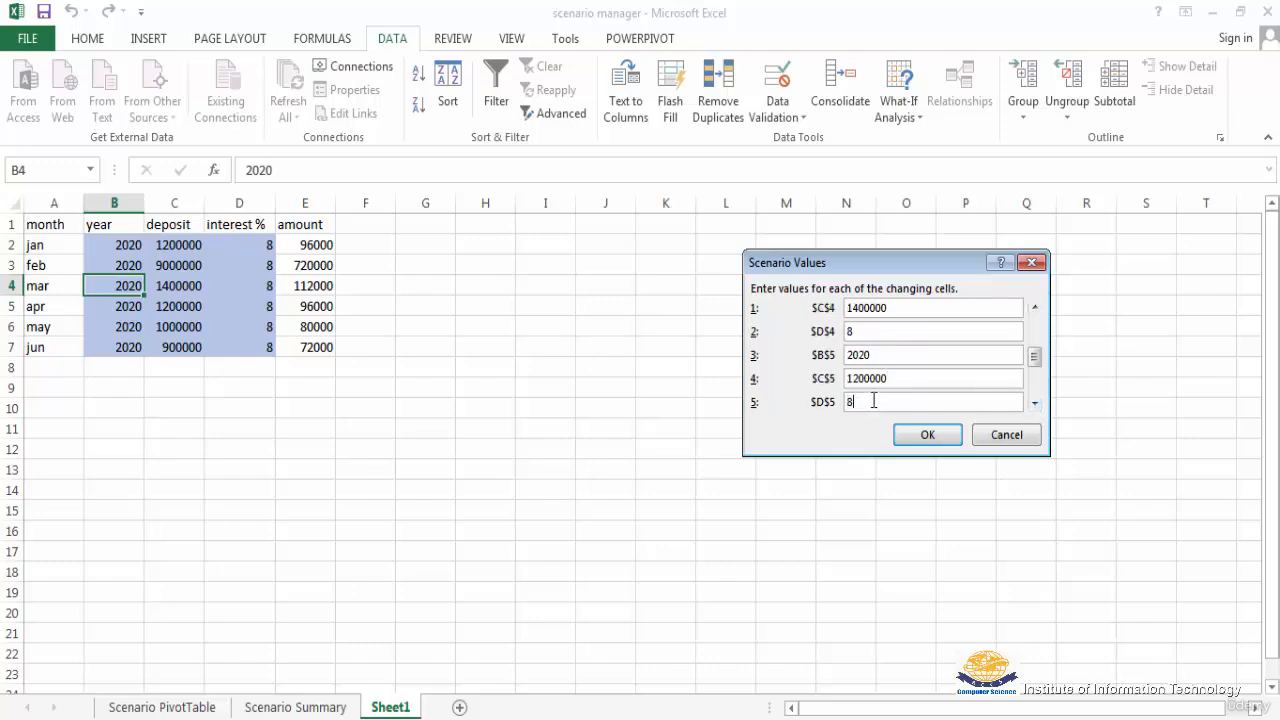
left_click(925, 435)
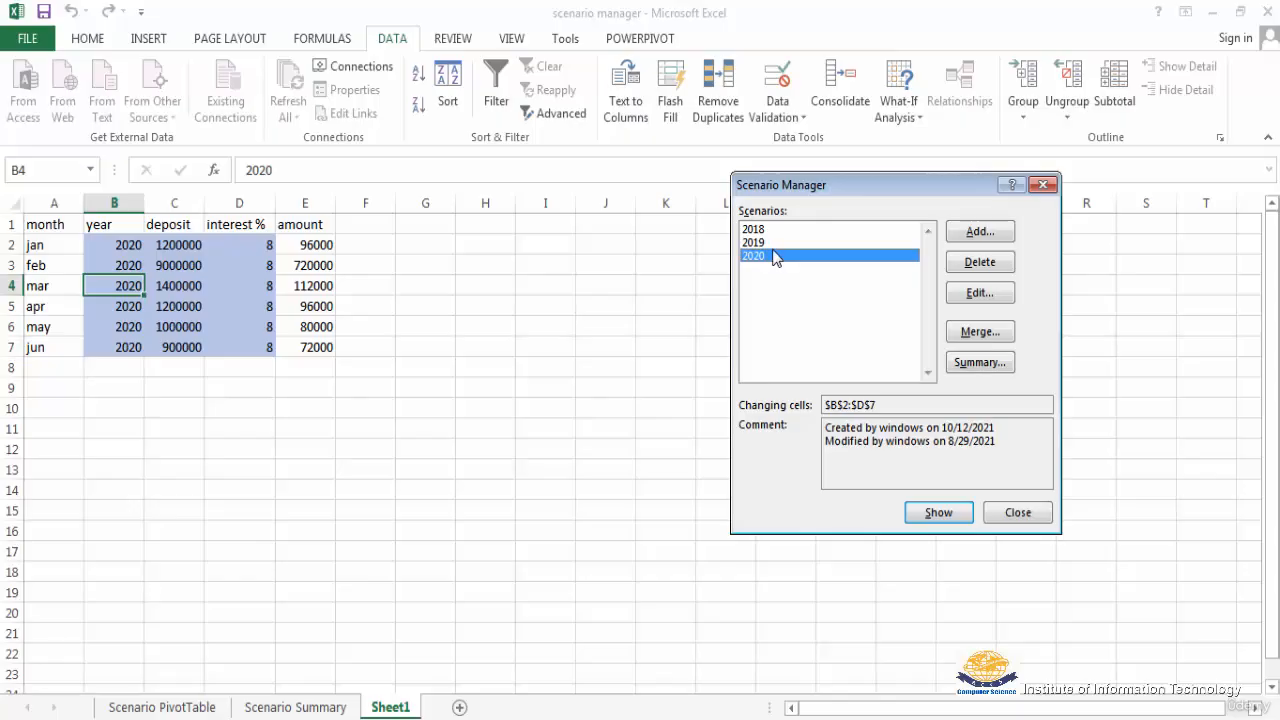
left_click(1013, 515)
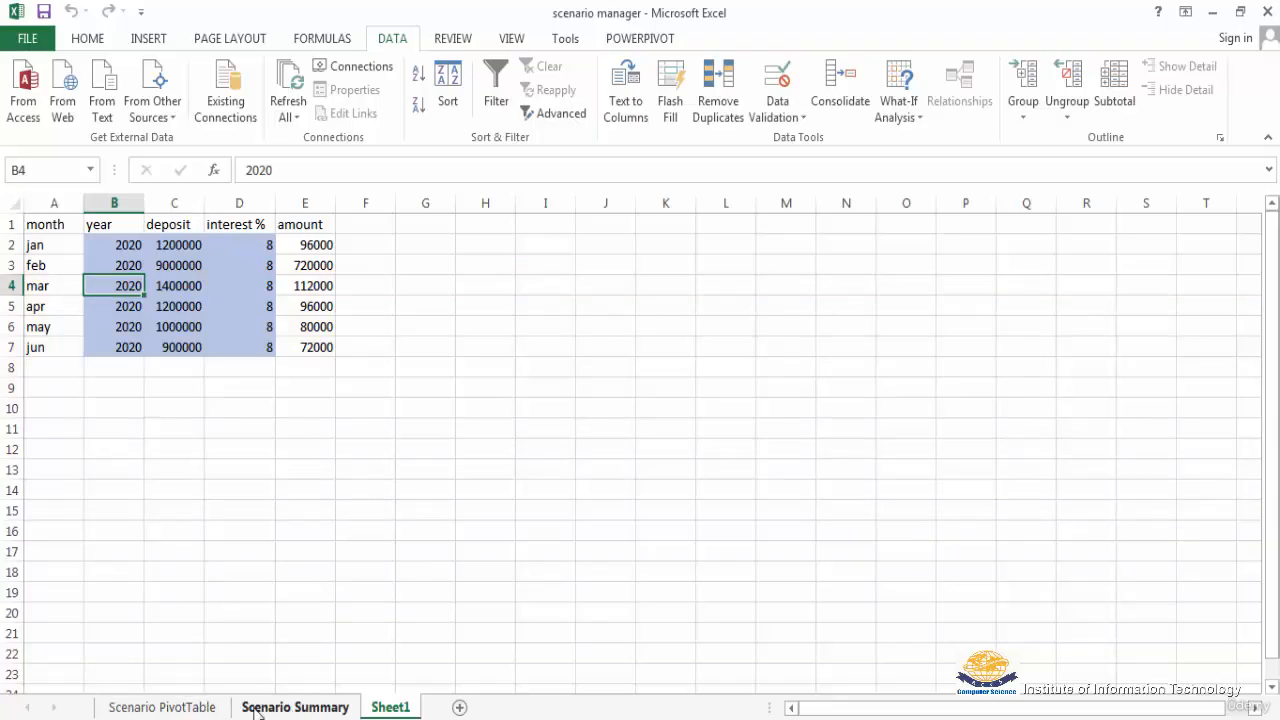
Step: Examine the 2018, 2019 and 2020 rows of the existing report on the Scenario PivotTable sheet
left_click(165, 705)
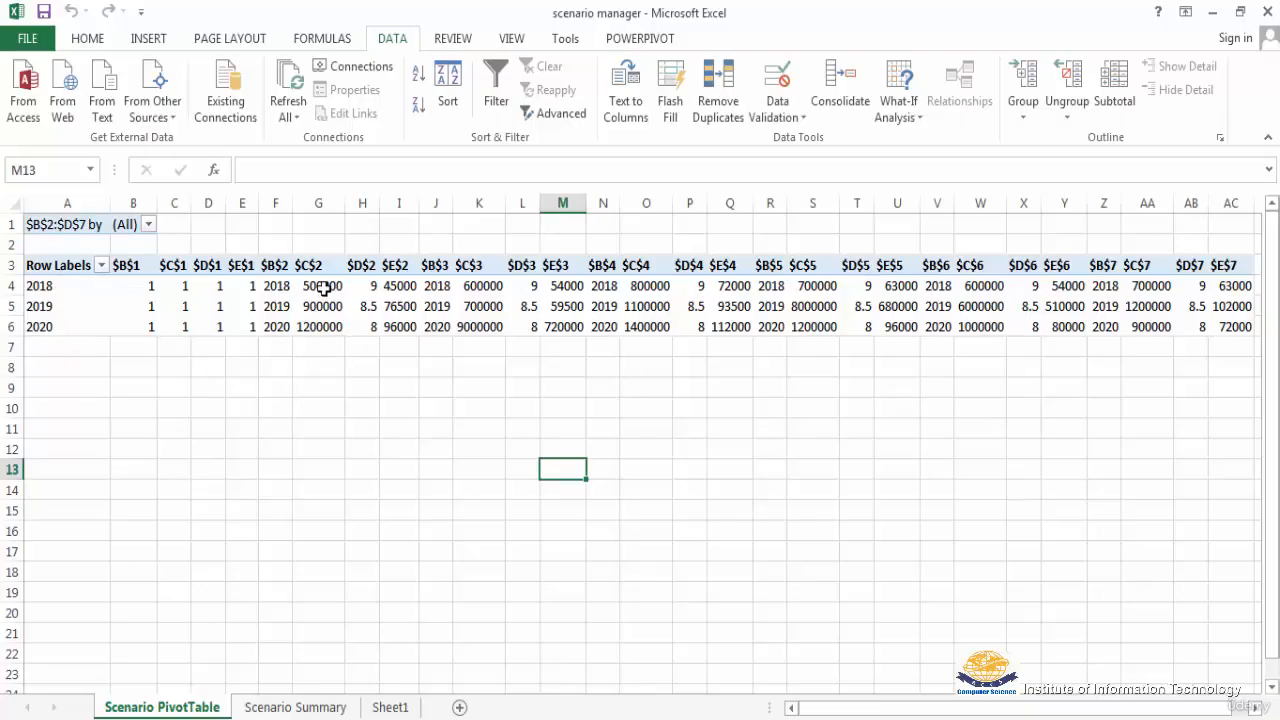
mouse_move(324, 288)
mouse_move(277, 318)
Step: Examine the changing cells and result cells of all three scenarios on the Scenario Summary sheet
left_click(306, 707)
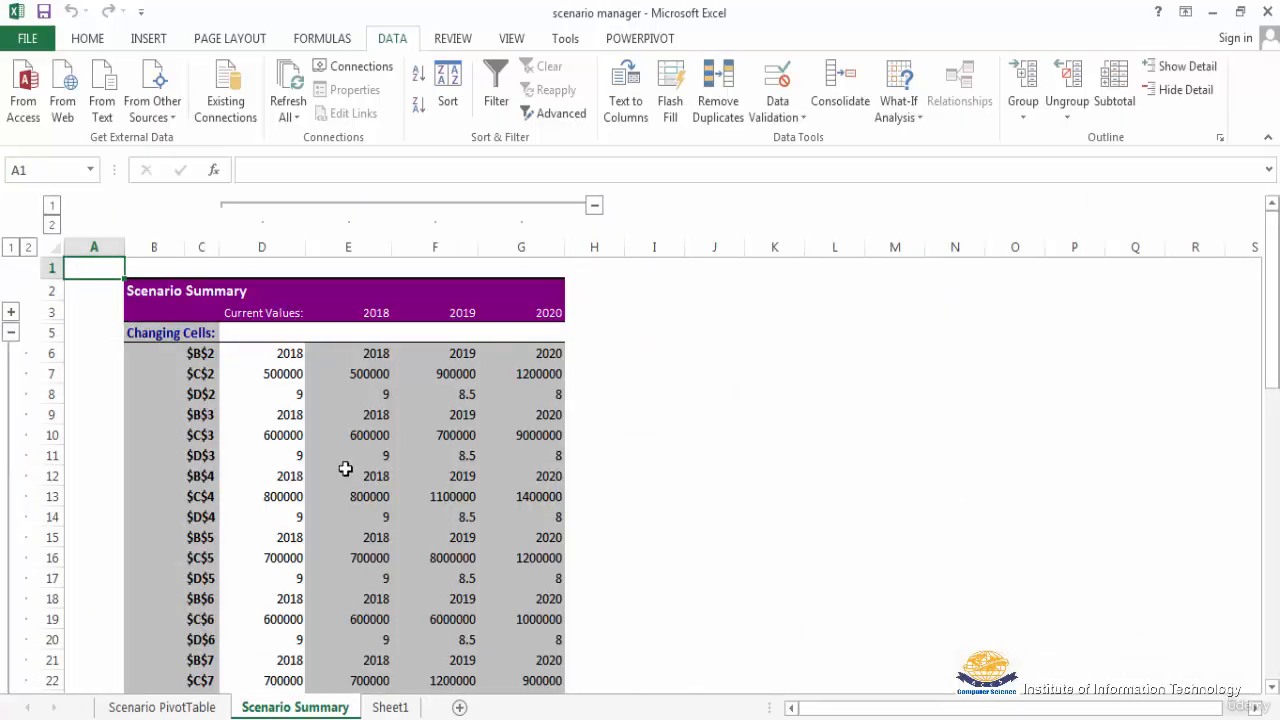
scroll(345, 468, "down", 5)
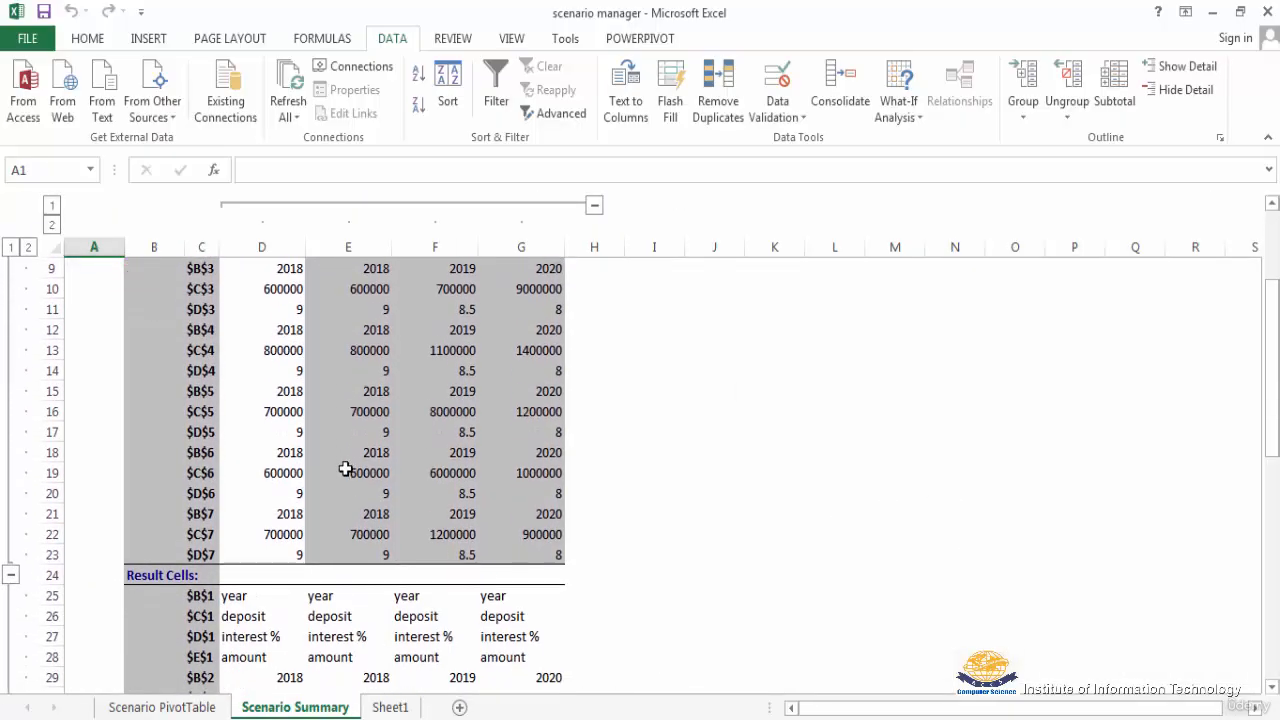
scroll(345, 468, "down", 1)
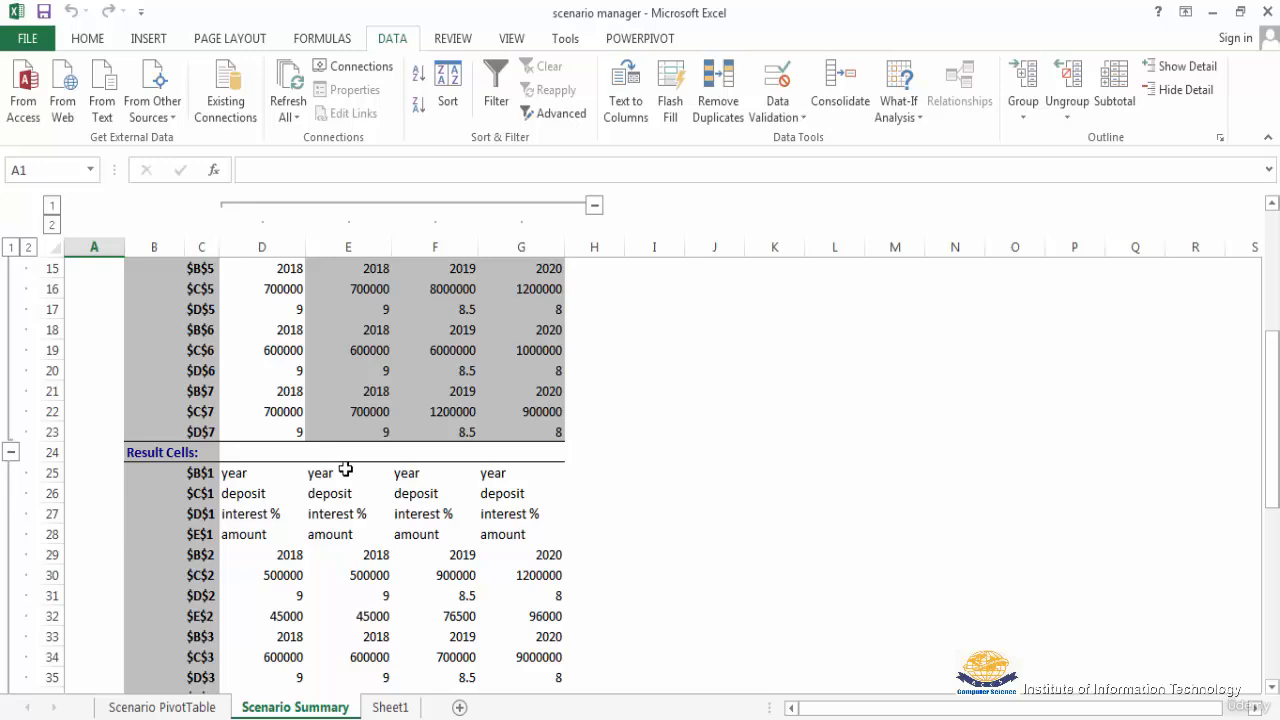
scroll(345, 468, "down", 2)
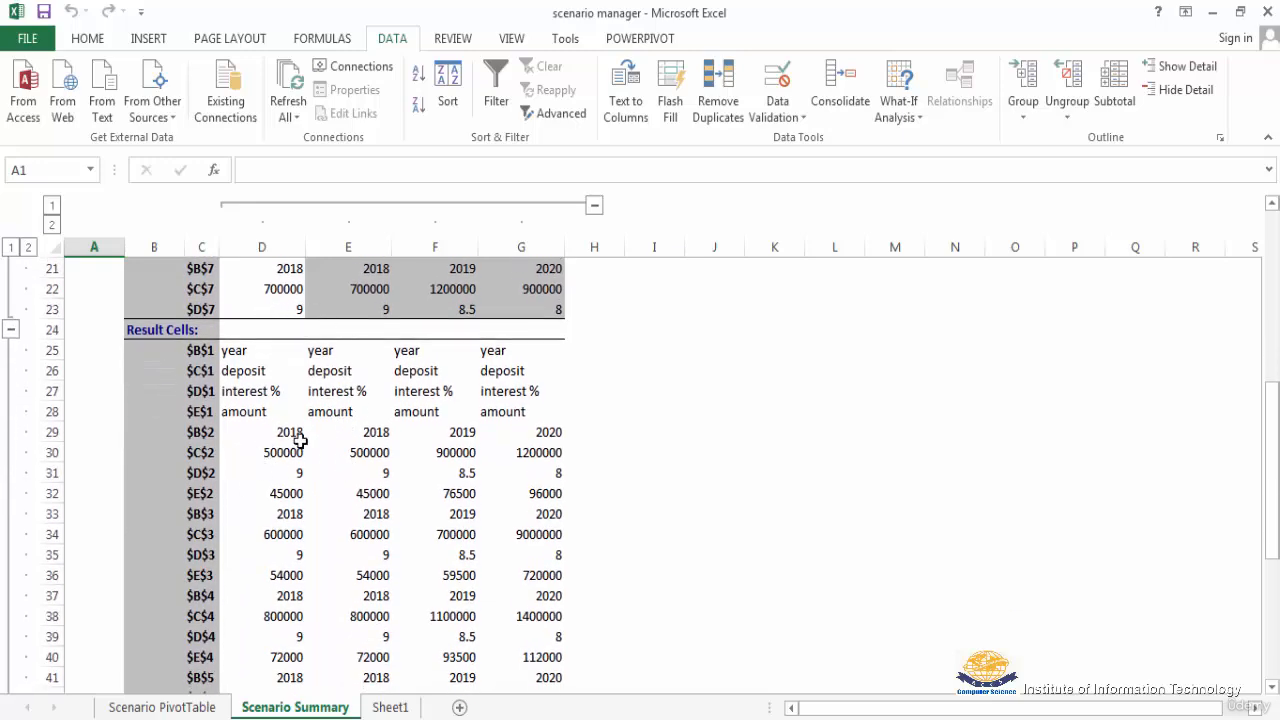
scroll(348, 474, "down", 3)
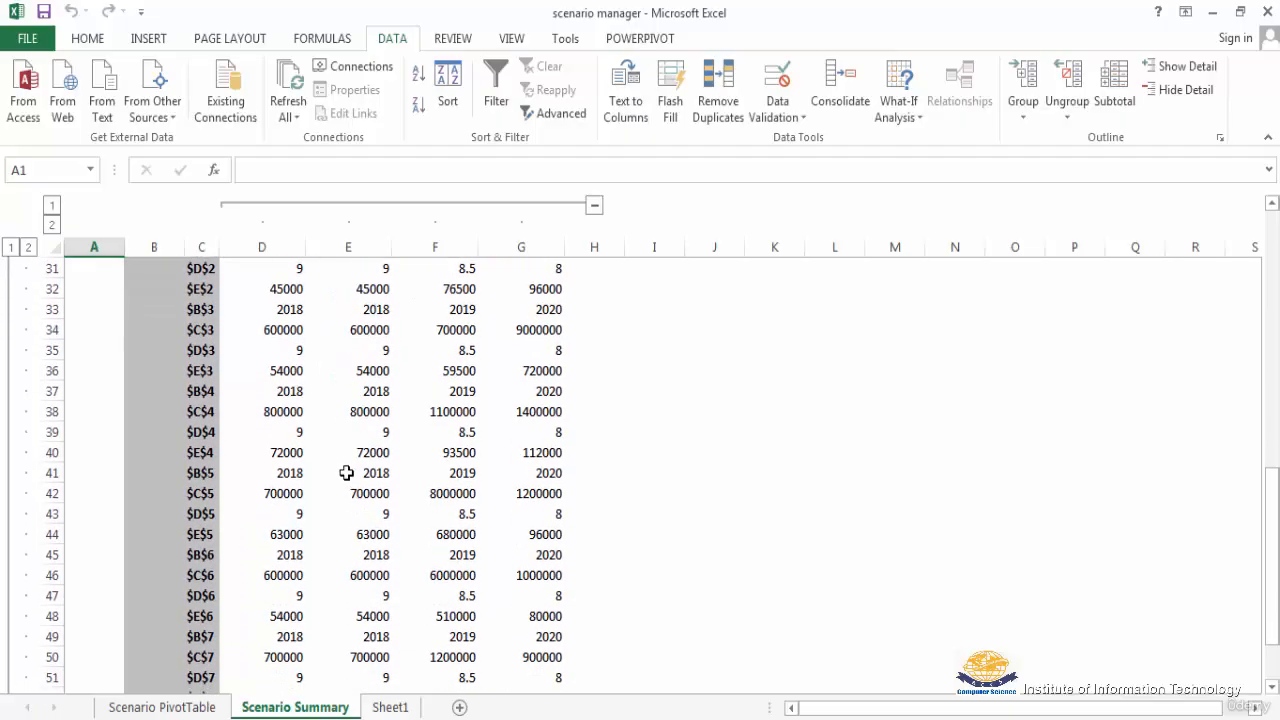
scroll(346, 471, "down", 1)
scroll(346, 471, "up", 10)
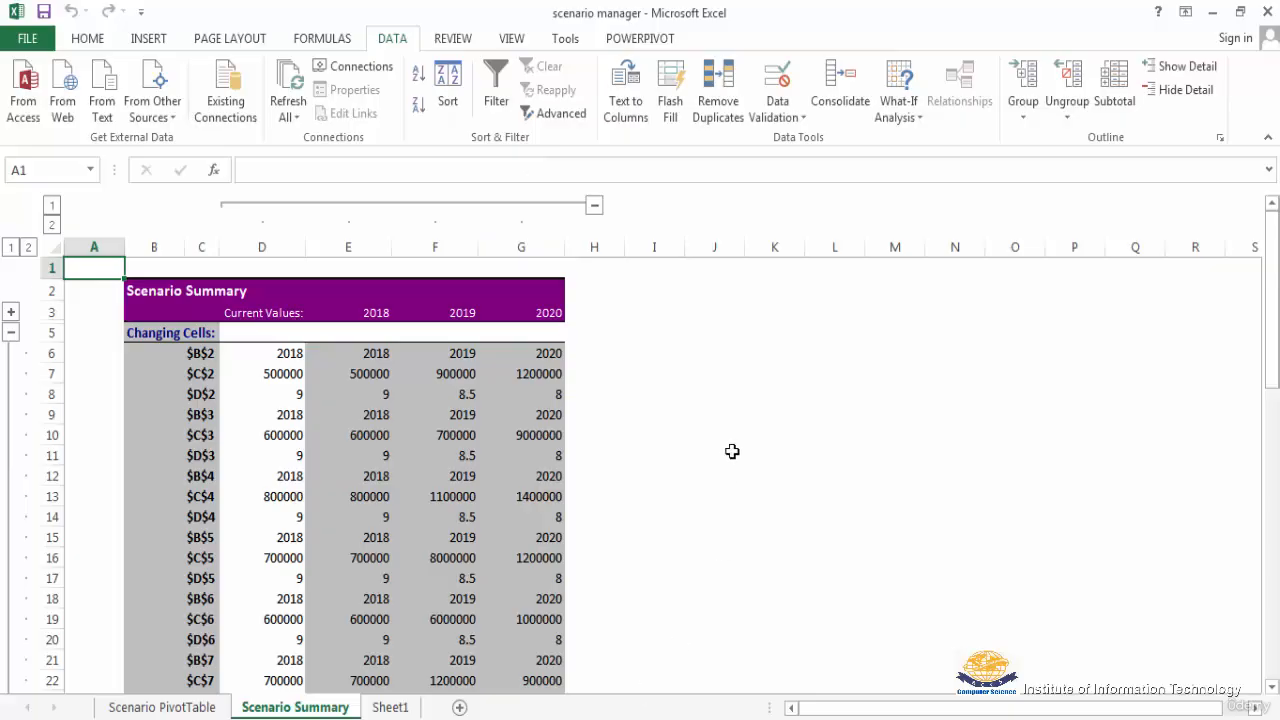
Step: Return to Sheet1 and start a summary report from the Scenario Manager, putting the focus on its result cells range
left_click(391, 707)
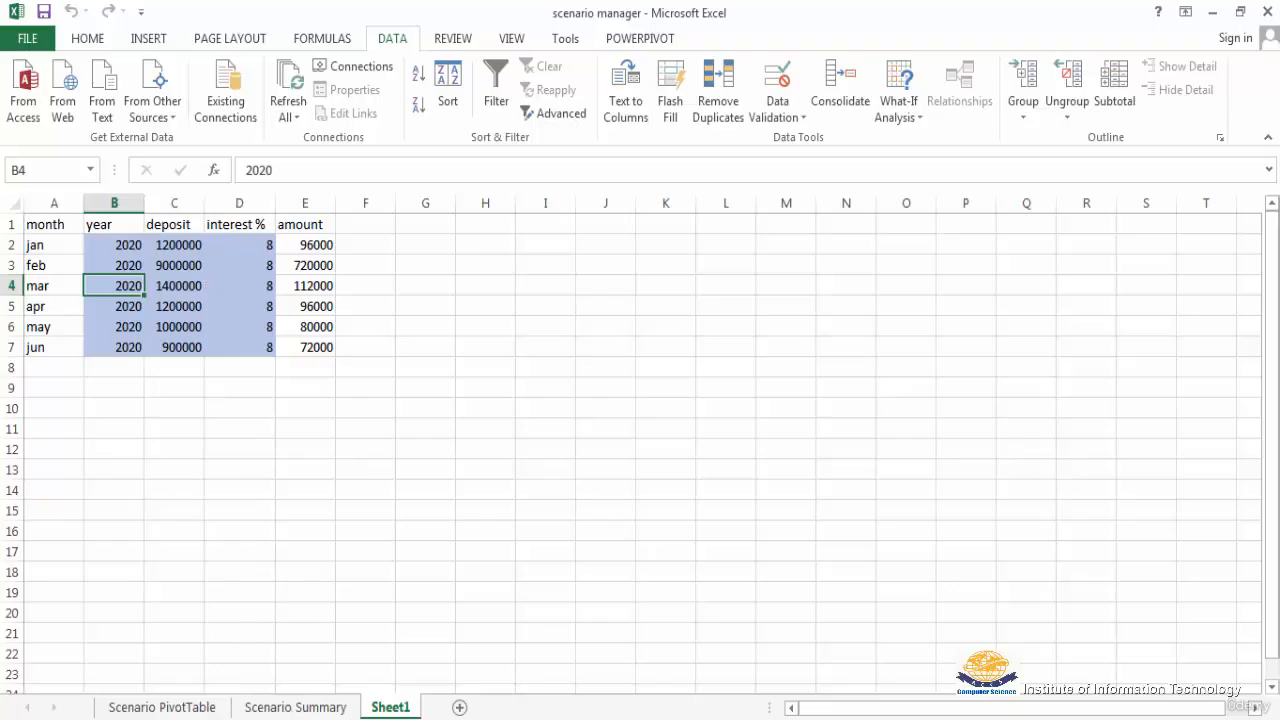
key("Tab")
key("Tab")
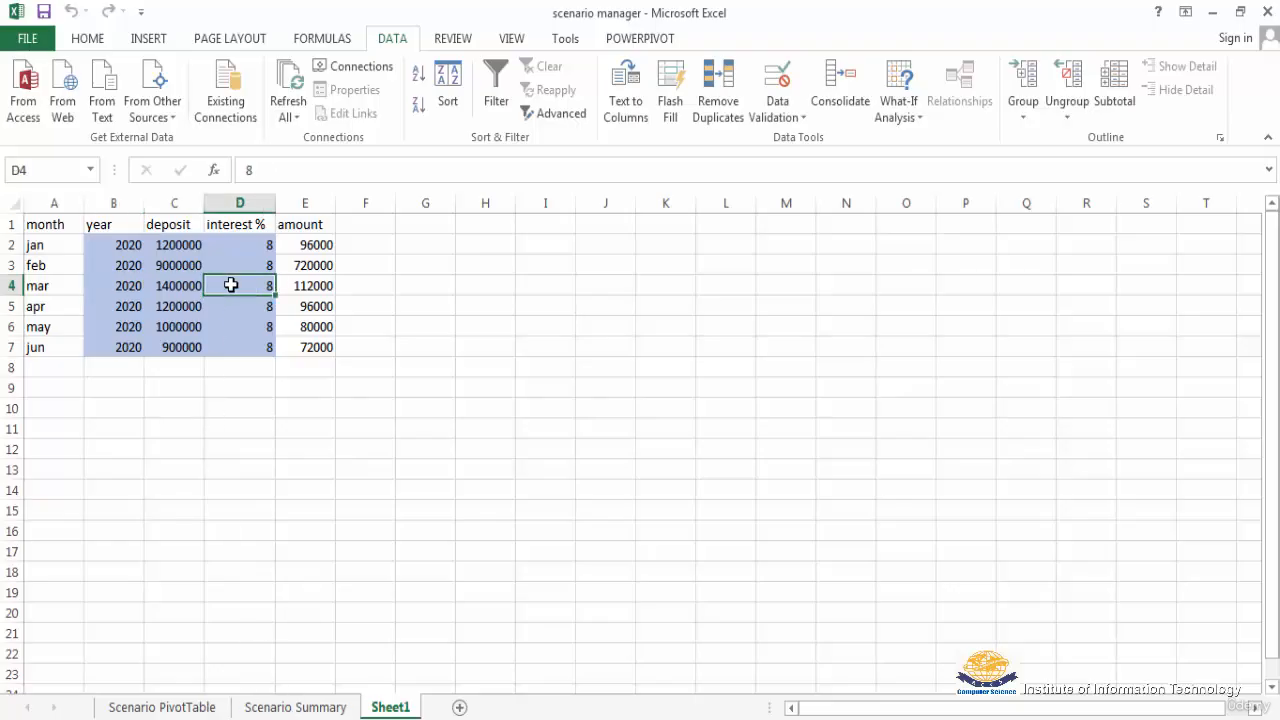
left_click(919, 125)
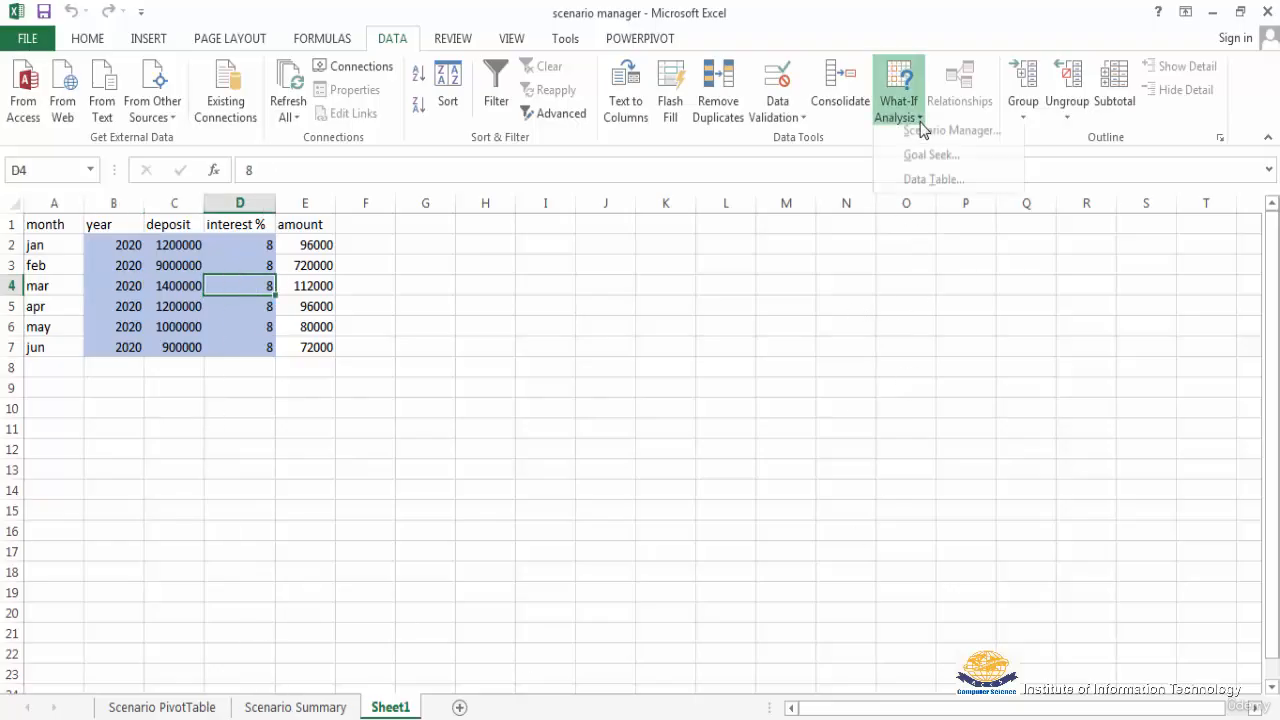
left_click(940, 140)
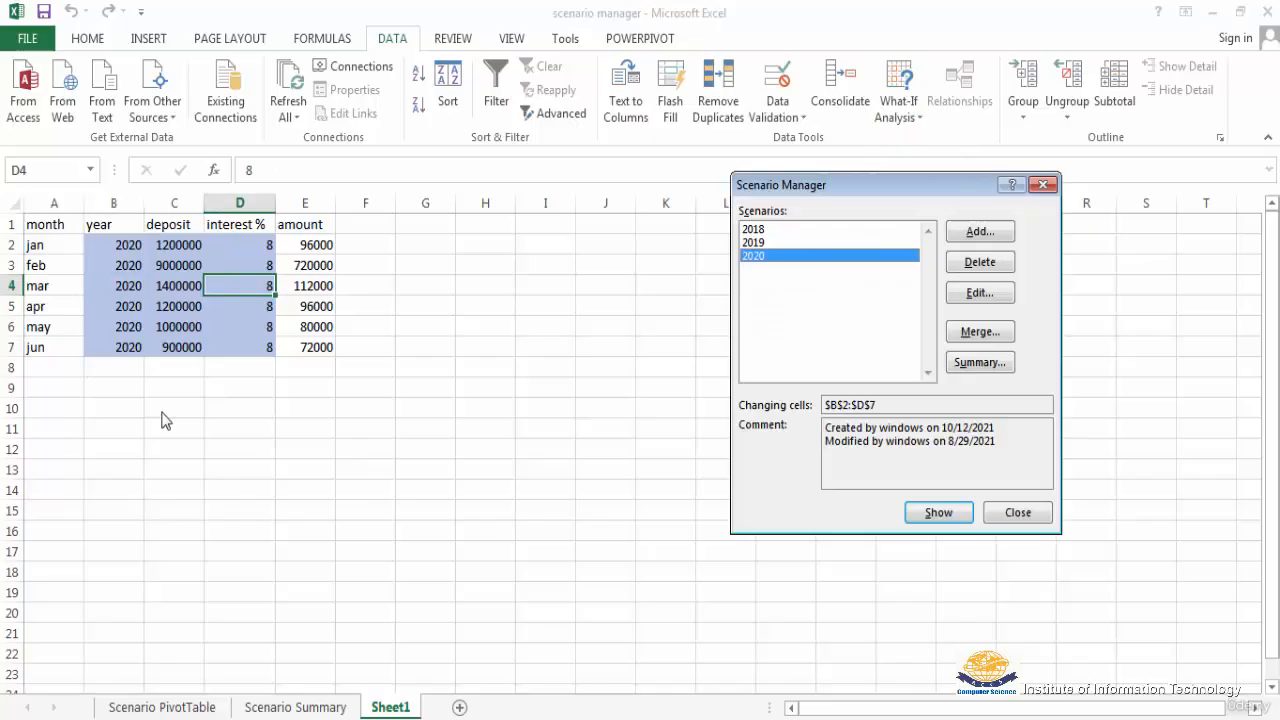
left_click(984, 368)
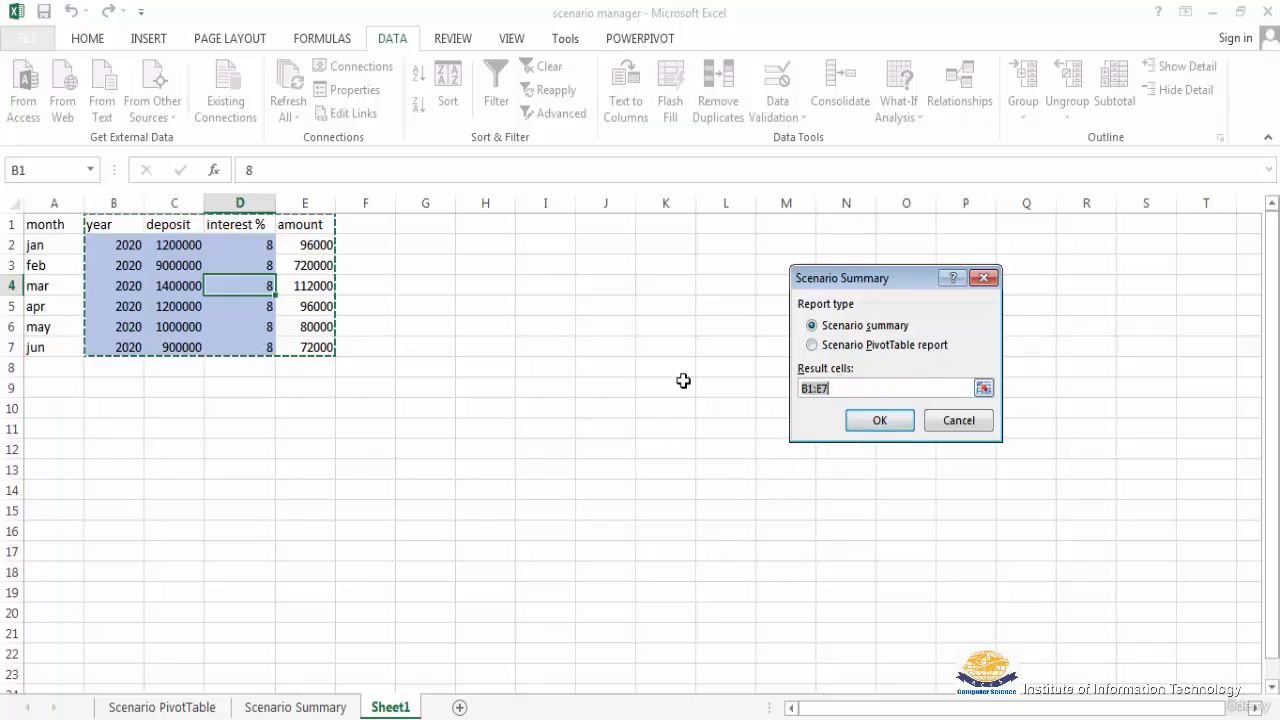
left_click(836, 386)
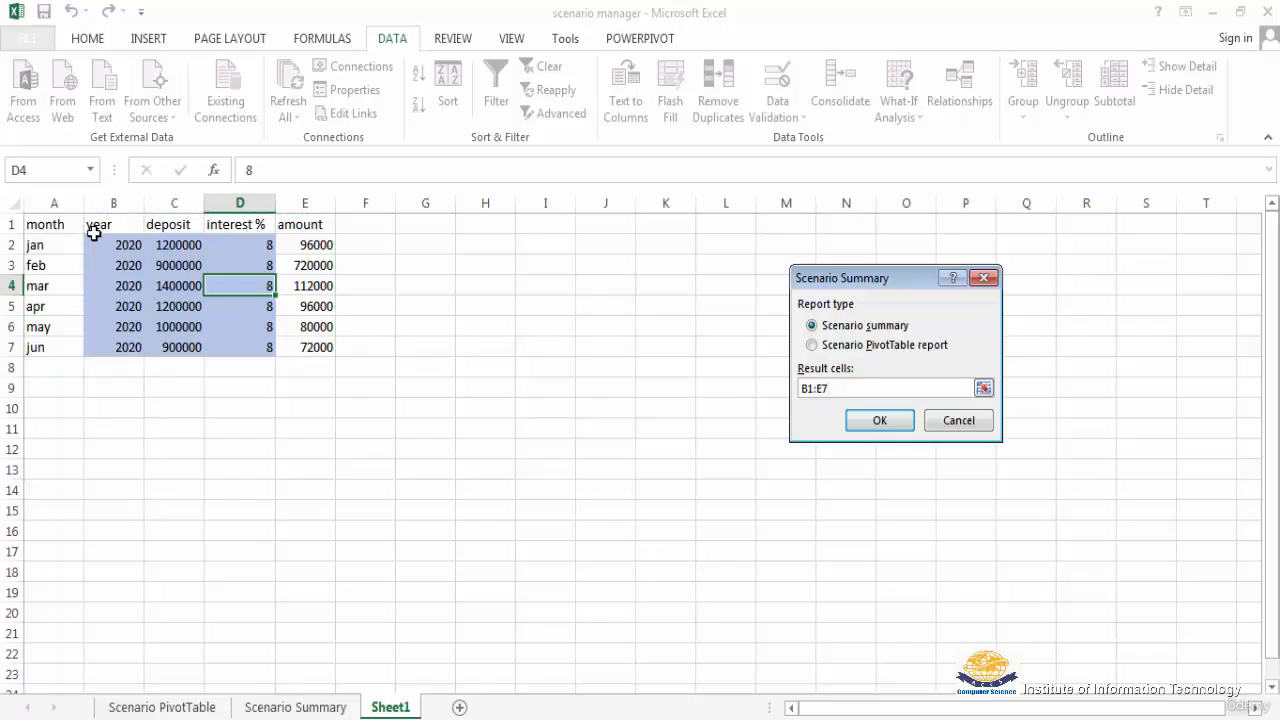